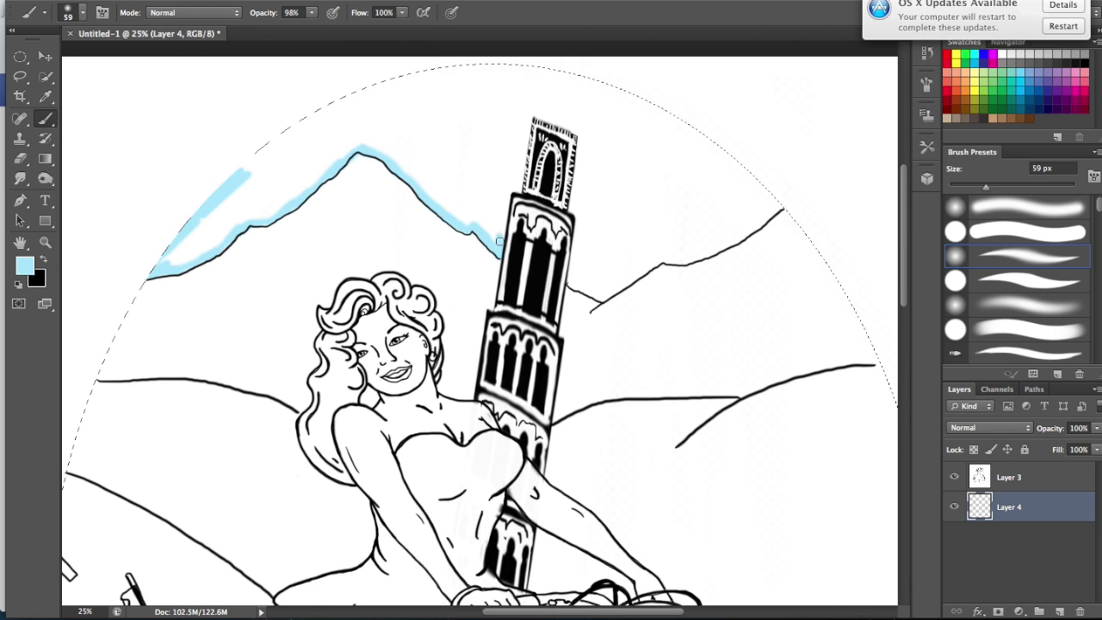
# Paint the sky inside the oval light blue along and above the mountain ridge.
pyautogui.moveTo(582, 144); pyautogui.dragTo(782, 209)
pyautogui.press(']')
pyautogui.press(']')
pyautogui.press(']')
pyautogui.moveTo(172, 254)
pyautogui.mouseDown()
pyautogui.moveTo(360, 92)
pyautogui.moveTo(499, 98)
pyautogui.moveTo(482, 206)
pyautogui.moveTo(603, 258)
pyautogui.moveTo(678, 155)
pyautogui.moveTo(684, 212)
pyautogui.mouseUp()
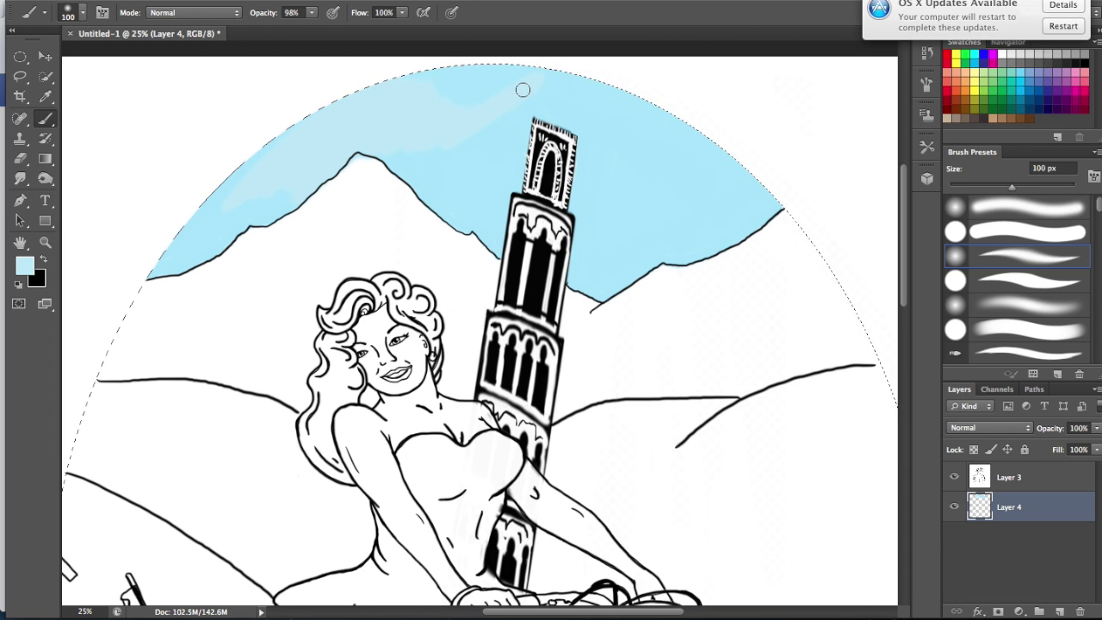
# Add soft white clouds on either side of the tower with the Mixer Brush.
pyautogui.hotkey('shift', 'b')
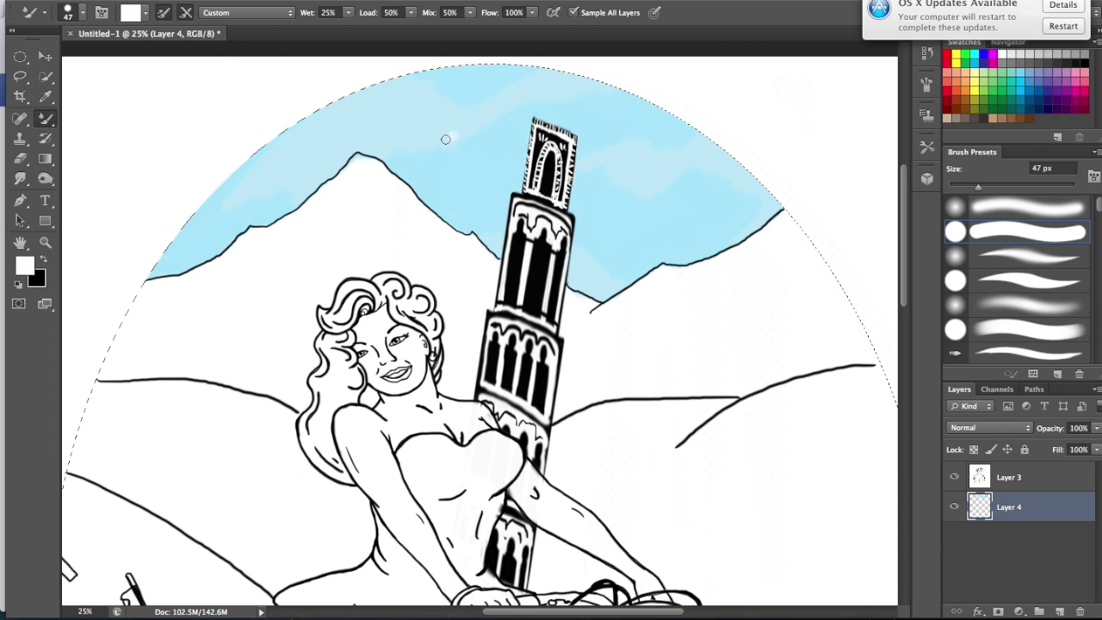
pyautogui.moveTo(379, 137); pyautogui.dragTo(521, 129)
pyautogui.moveTo(593, 162); pyautogui.dragTo(682, 157)
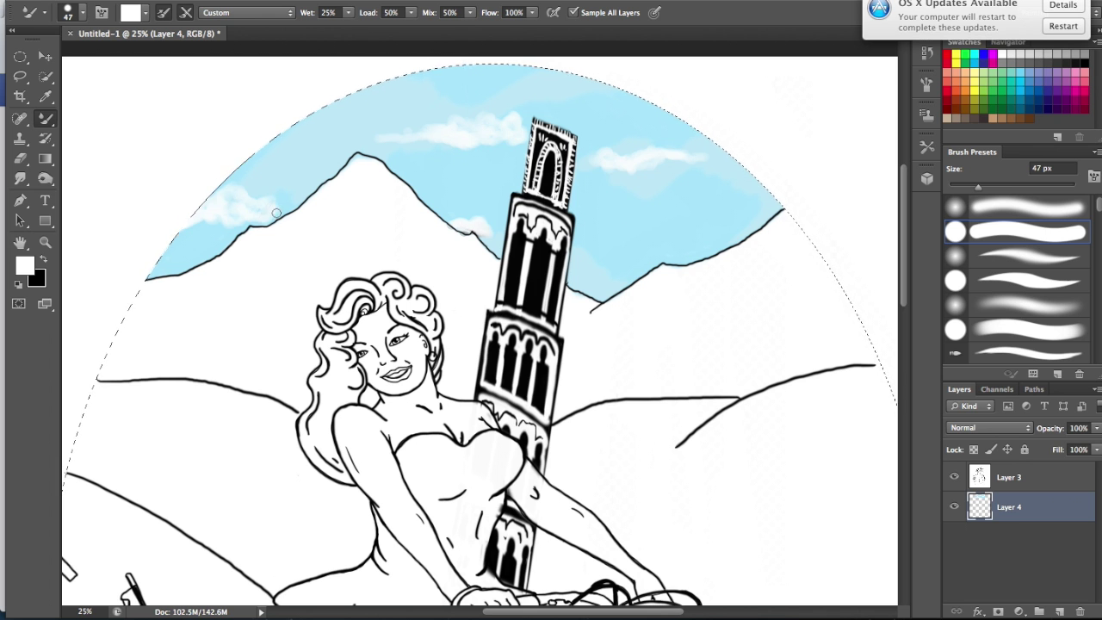
# Start painting dark grey along the left mountain ridge.
pyautogui.scroll(-2, 745, 211)
pyautogui.press('b')
pyautogui.moveTo(176, 217)
pyautogui.mouseDown()
pyautogui.moveTo(332, 160)
pyautogui.moveTo(388, 100)
pyautogui.mouseUp()
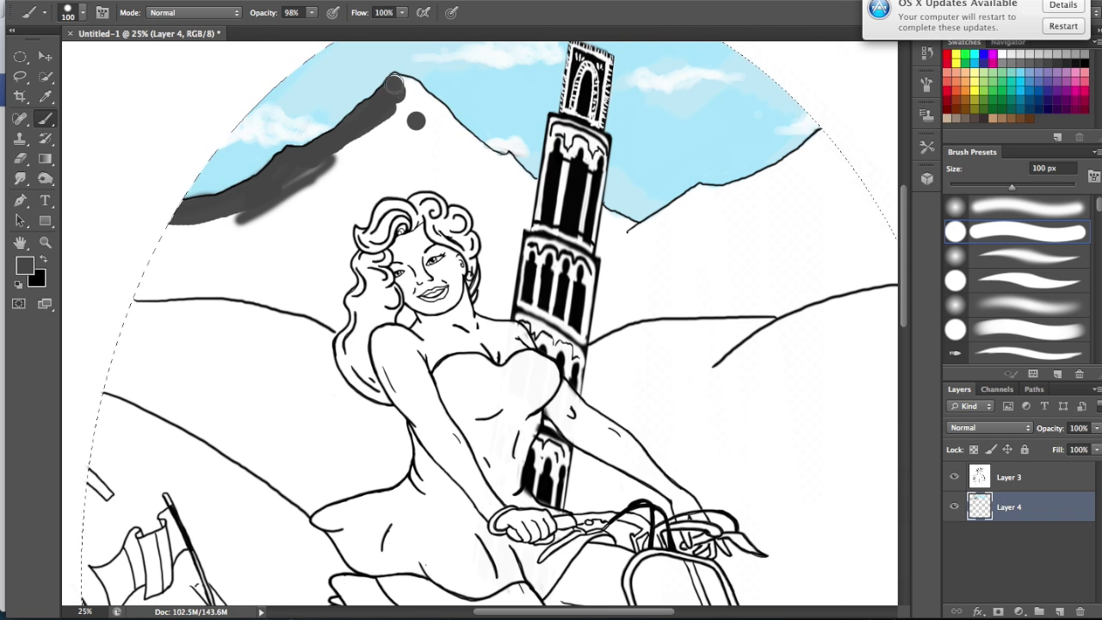
# Fill the left mountain solid dark grey down to the hill line.
pyautogui.moveTo(508, 164); pyautogui.dragTo(529, 183)
pyautogui.press('[')
pyautogui.press('[')
pyautogui.press('[')
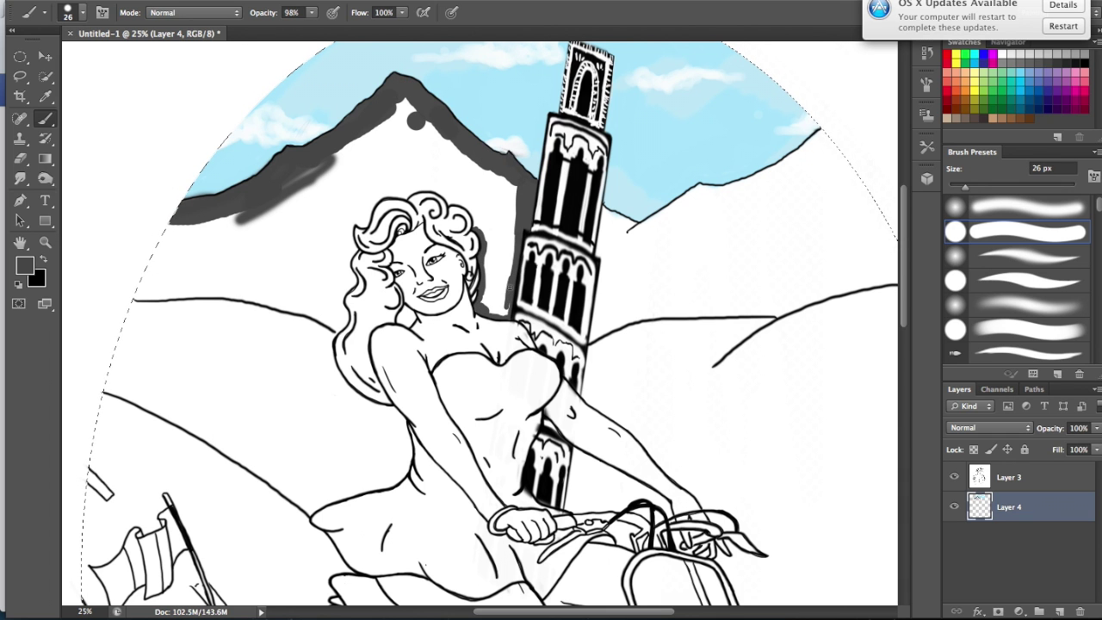
pyautogui.press(']')
pyautogui.press(']')
pyautogui.press(']')
pyautogui.moveTo(164, 228); pyautogui.dragTo(138, 297)
pyautogui.moveTo(250, 291); pyautogui.dragTo(336, 327)
pyautogui.moveTo(185, 296); pyautogui.dragTo(285, 211)
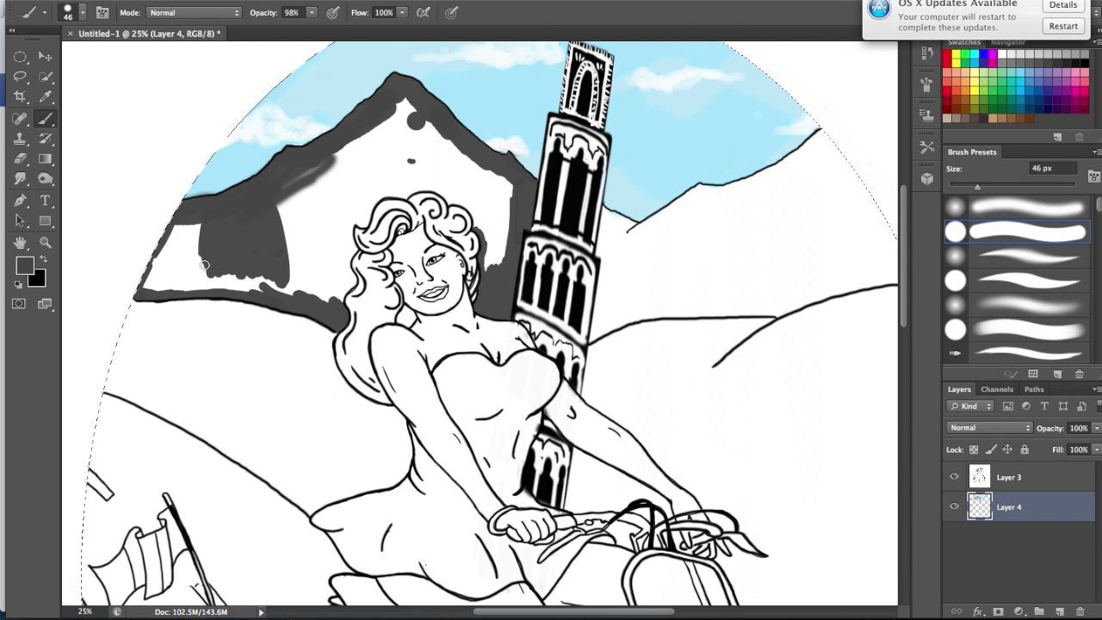
pyautogui.moveTo(168, 228)
pyautogui.mouseDown()
pyautogui.moveTo(293, 284)
pyautogui.moveTo(348, 237)
pyautogui.moveTo(387, 120)
pyautogui.moveTo(496, 228)
pyautogui.moveTo(413, 178)
pyautogui.mouseUp()
# Paint the right-hand mountains and snow patches dark grey, and tint the tower's stonework beige.
pyautogui.press('.')
pyautogui.press('.')
pyautogui.rightClick(121, 39)
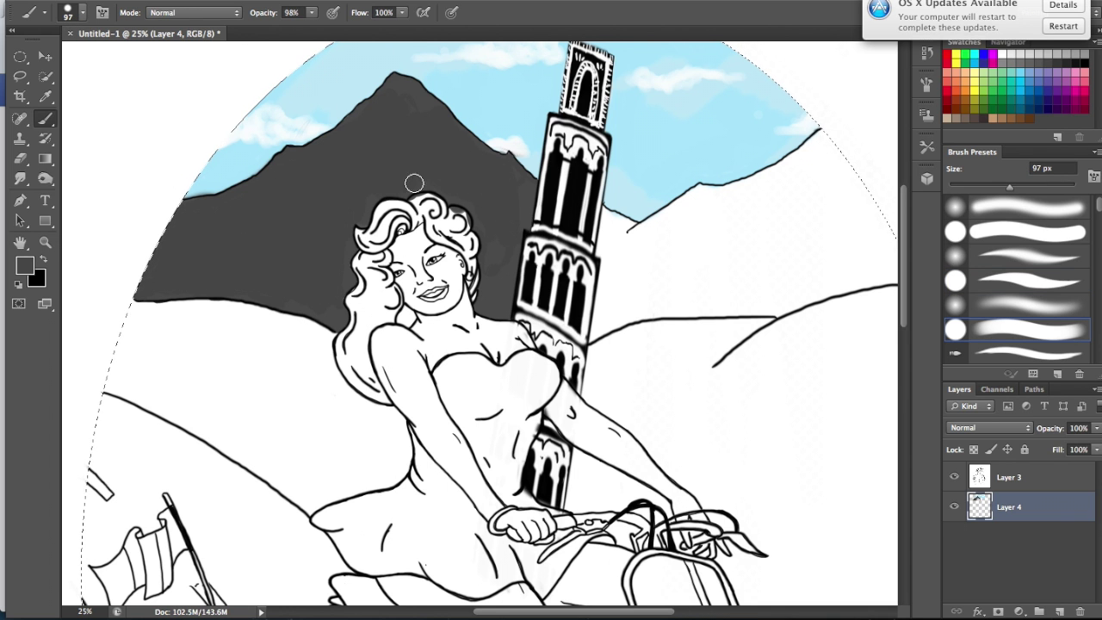
pyautogui.moveTo(827, 146); pyautogui.dragTo(743, 285)
pyautogui.hscroll(3, 743, 345)
pyautogui.moveTo(655, 293)
pyautogui.mouseDown()
pyautogui.moveTo(547, 234)
pyautogui.moveTo(676, 200)
pyautogui.mouseUp()
pyautogui.click(75, 12)
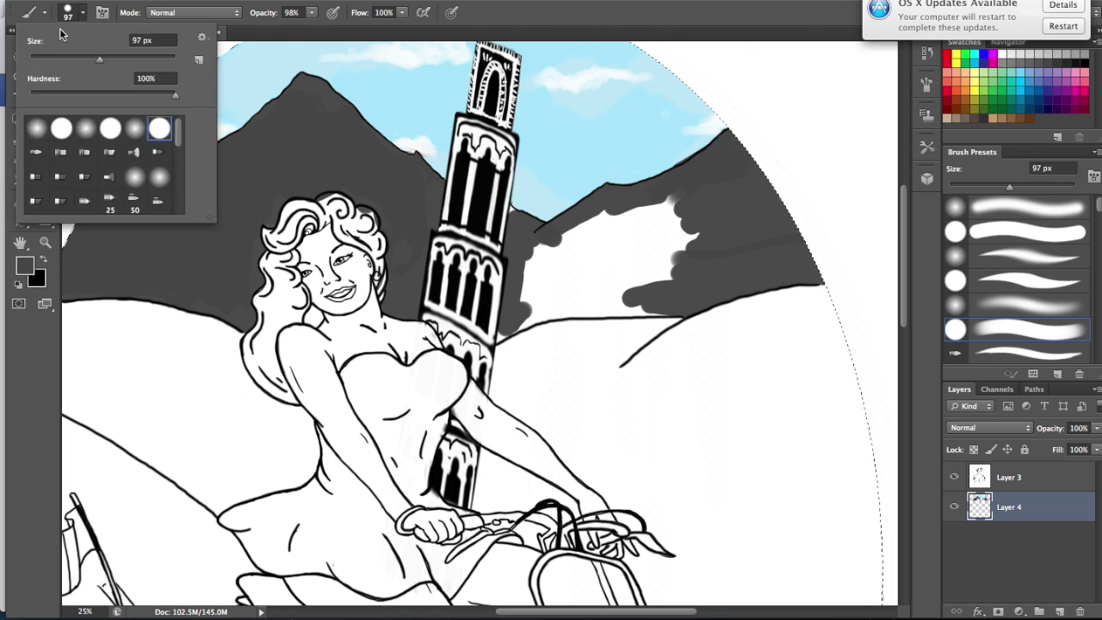
pyautogui.moveTo(521, 310); pyautogui.dragTo(540, 319)
pyautogui.moveTo(534, 245); pyautogui.dragTo(653, 293)
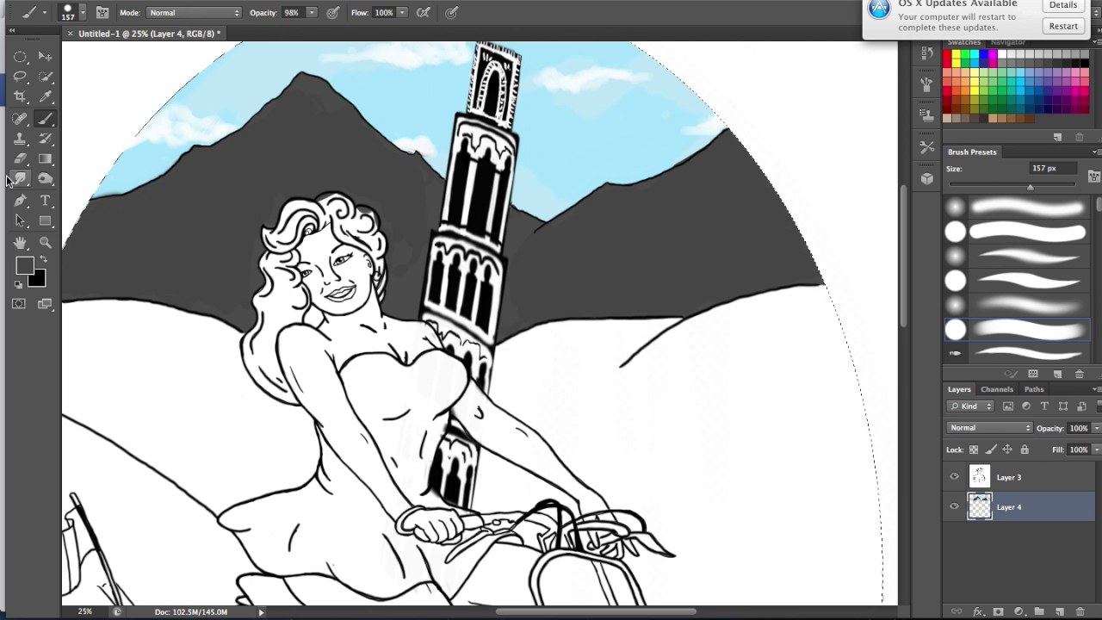
pyautogui.hotkey('ctrl', '0')
pyautogui.moveTo(345, 86); pyautogui.dragTo(362, 172)
# Paint the left and right rolling hills light green.
pyautogui.press('z')
pyautogui.click(715, 143)
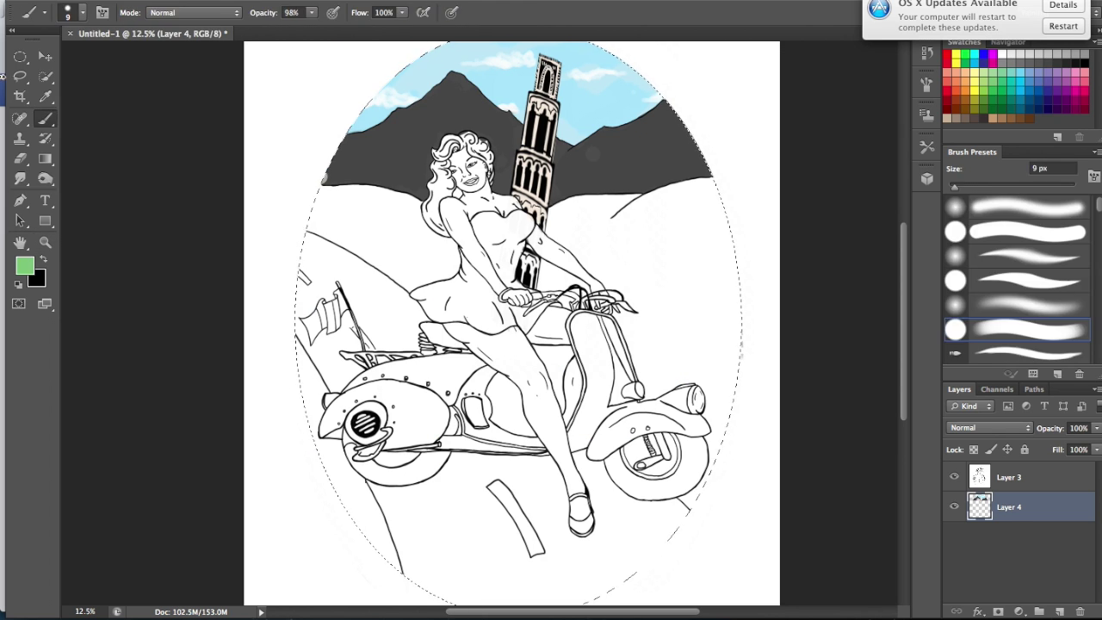
pyautogui.moveTo(323, 194)
pyautogui.mouseDown()
pyautogui.moveTo(340, 238)
pyautogui.moveTo(381, 257)
pyautogui.mouseUp()
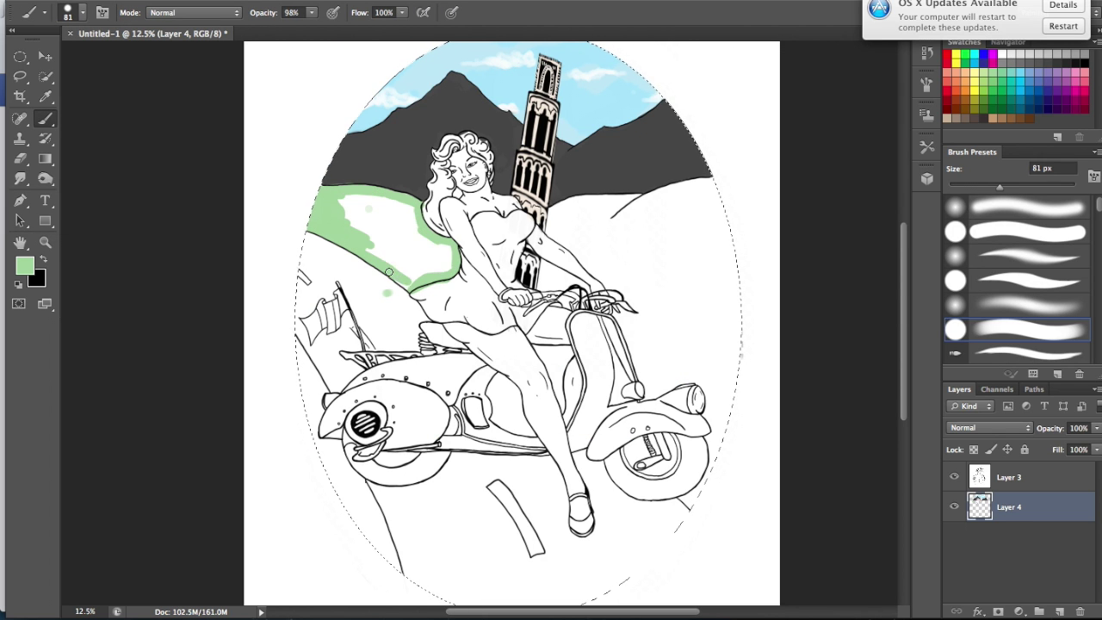
pyautogui.moveTo(638, 203)
pyautogui.mouseDown()
pyautogui.moveTo(551, 208)
pyautogui.moveTo(616, 297)
pyautogui.mouseUp()
pyautogui.moveTo(561, 386)
pyautogui.mouseDown()
pyautogui.moveTo(702, 482)
pyautogui.moveTo(620, 345)
pyautogui.moveTo(710, 198)
pyautogui.moveTo(601, 268)
pyautogui.moveTo(686, 217)
pyautogui.mouseUp()
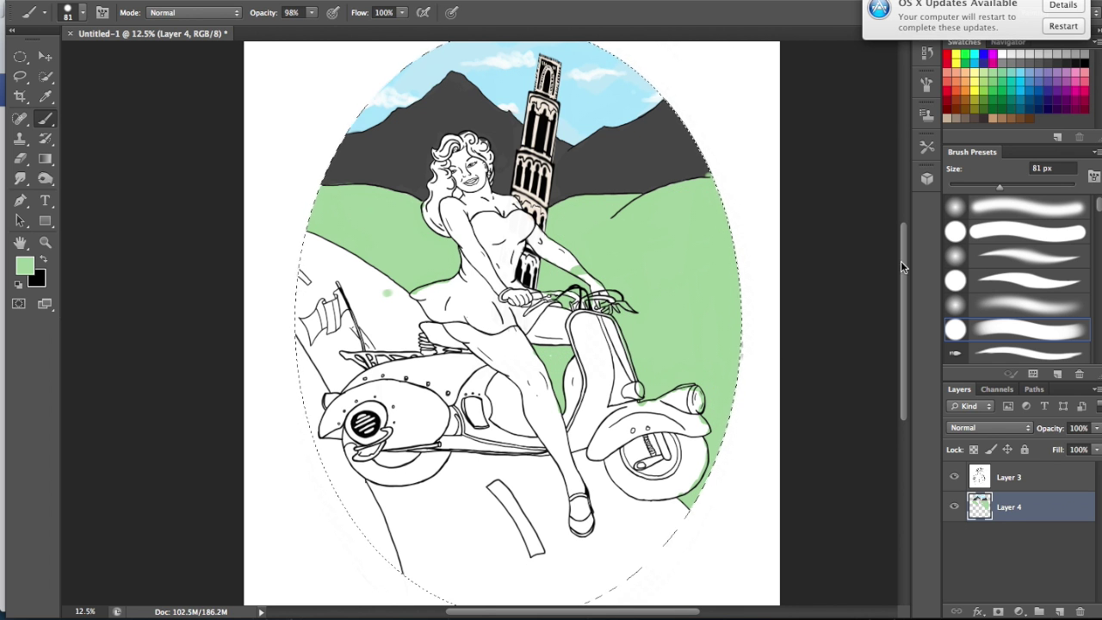
# Paint several dark green stripes down the left hill.
pyautogui.click(974, 97)
pyautogui.moveTo(337, 188); pyautogui.dragTo(370, 257)
pyautogui.scroll(4, 345, 228)
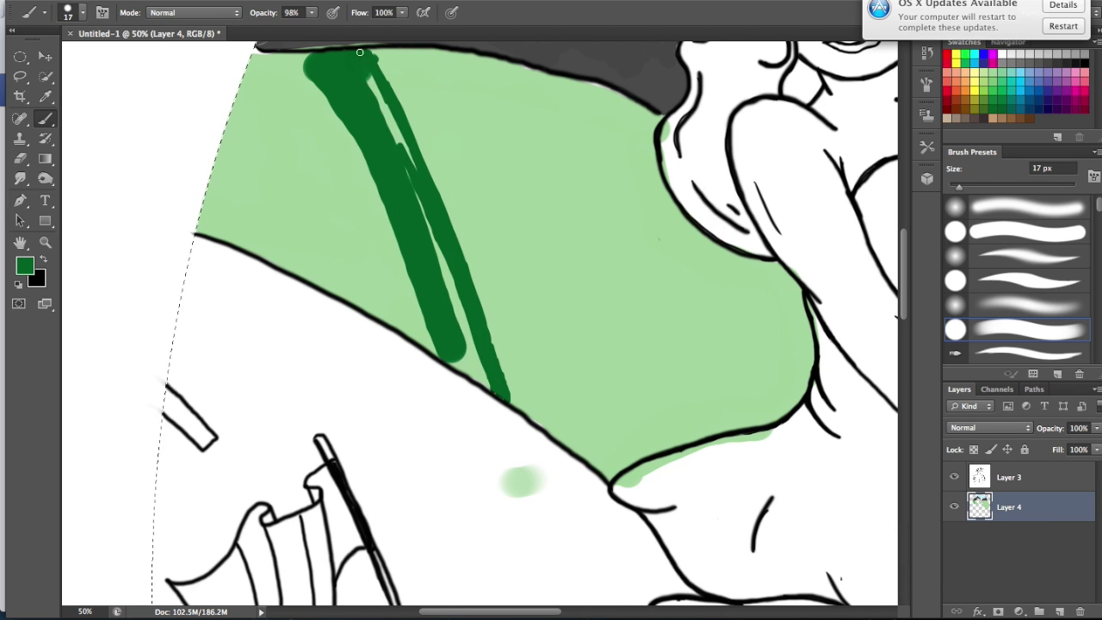
pyautogui.moveTo(237, 97); pyautogui.dragTo(317, 282)
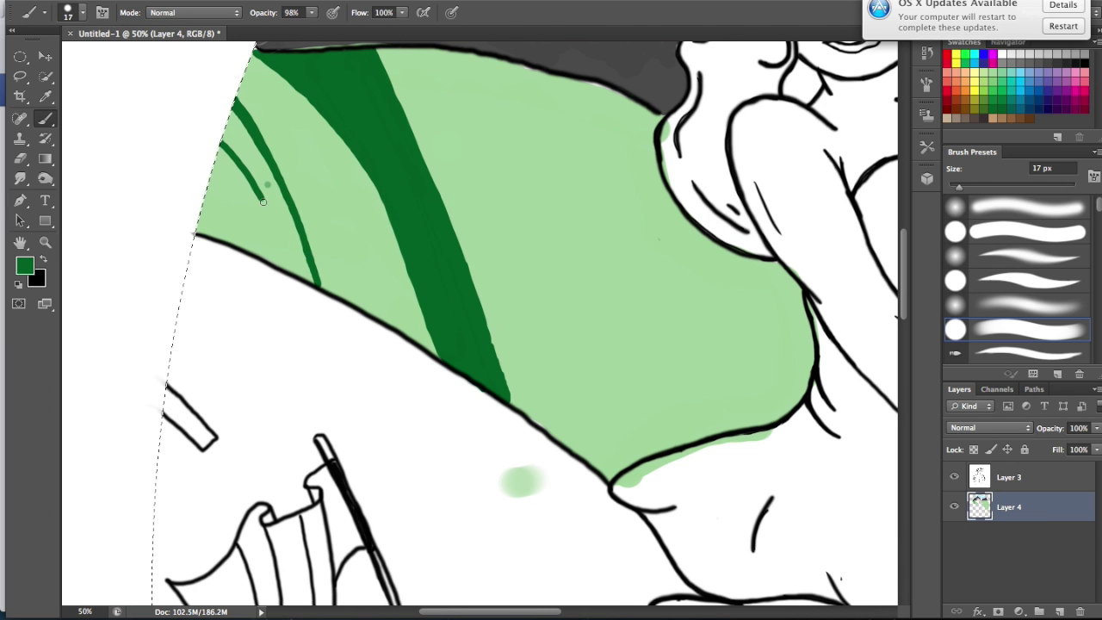
pyautogui.moveTo(259, 151); pyautogui.dragTo(301, 250)
pyautogui.moveTo(220, 148); pyautogui.dragTo(226, 238)
# Sample the stripe green and draw thin dark green stripe lines across the hill.
pyautogui.keyDown('alt'); pyautogui.click(260, 188); pyautogui.keyUp('alt')
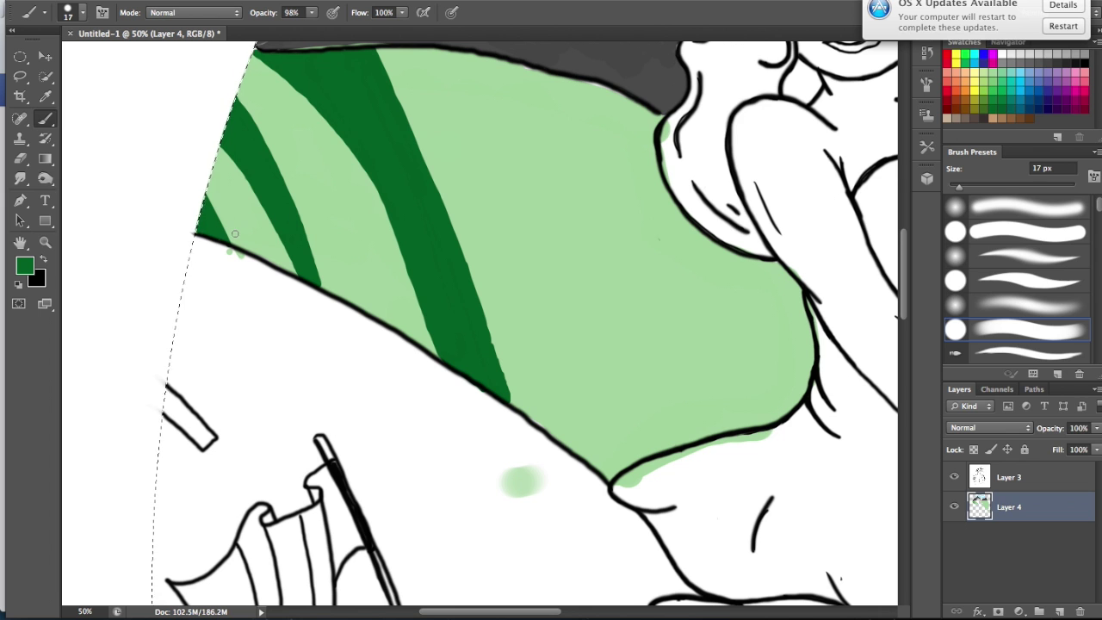
pyautogui.moveTo(495, 59); pyautogui.dragTo(617, 474)
pyautogui.moveTo(629, 96); pyautogui.dragTo(652, 452)
pyautogui.moveTo(760, 260); pyautogui.dragTo(730, 430)
pyautogui.moveTo(808, 329); pyautogui.dragTo(799, 355)
pyautogui.moveTo(797, 297); pyautogui.dragTo(762, 379)
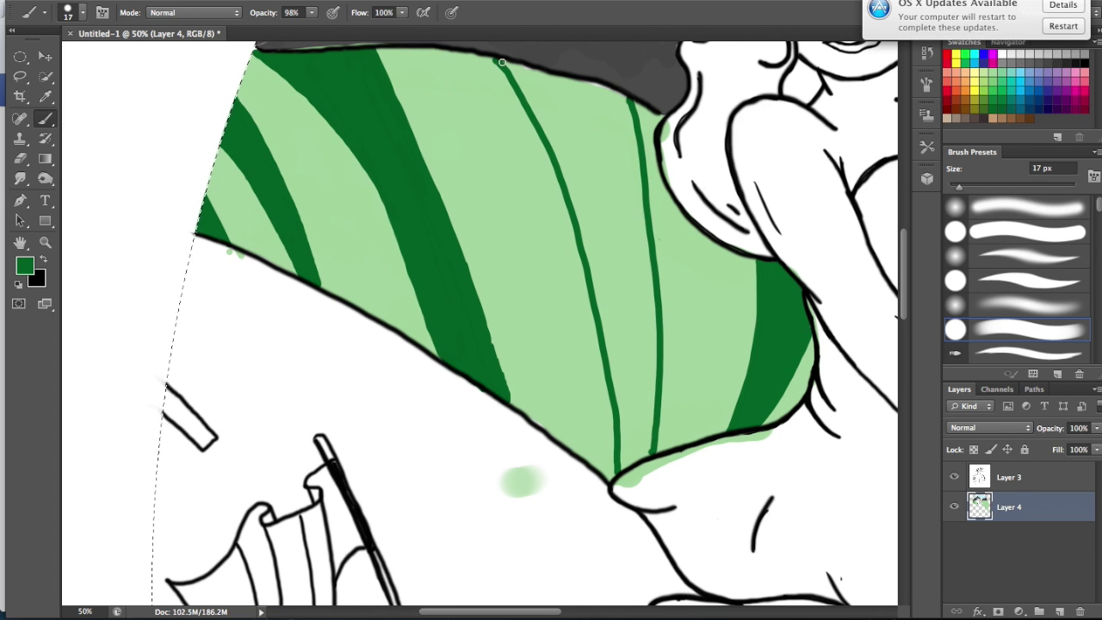
pyautogui.moveTo(589, 108)
pyautogui.mouseDown()
pyautogui.moveTo(594, 207)
pyautogui.moveTo(642, 405)
pyautogui.moveTo(638, 465)
pyautogui.mouseUp()
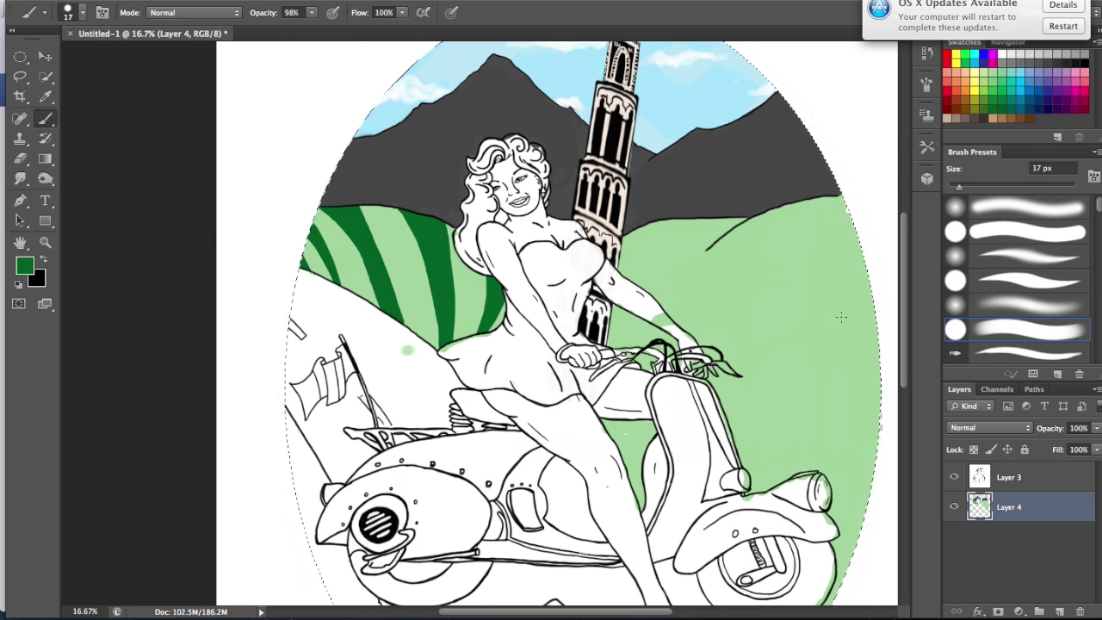
# Paint dark green diagonal stripes across the right hills beside the tower and scooter.
pyautogui.moveTo(879, 353); pyautogui.dragTo(745, 487)
pyautogui.moveTo(866, 120); pyautogui.dragTo(728, 422)
pyautogui.moveTo(732, 224); pyautogui.dragTo(642, 344)
pyautogui.moveTo(646, 422); pyautogui.dragTo(633, 512)
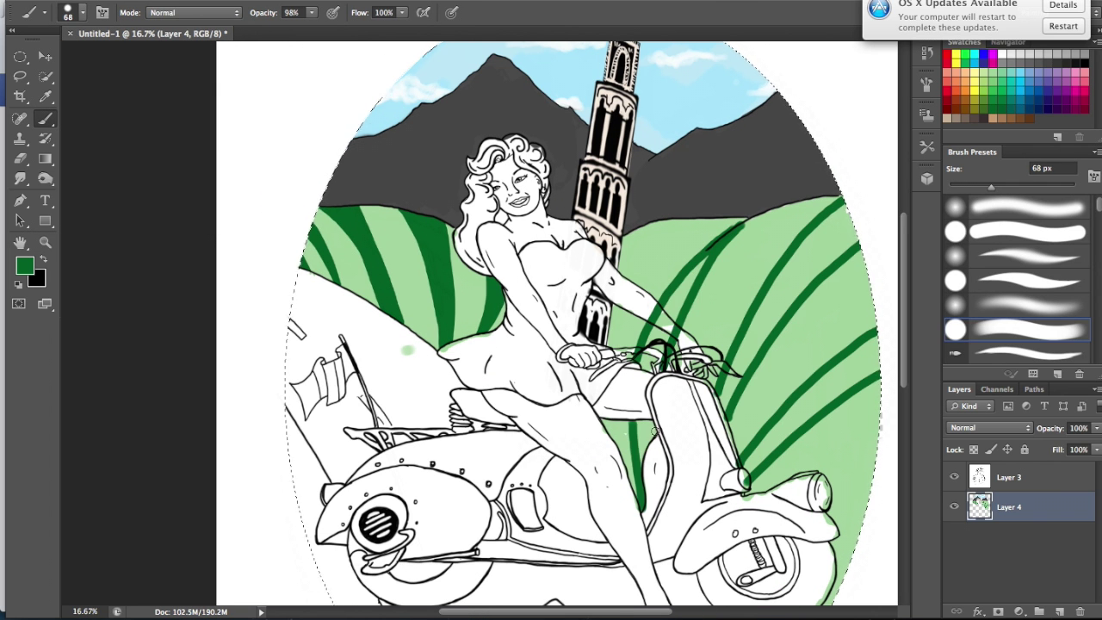
pyautogui.moveTo(693, 280); pyautogui.dragTo(641, 388)
pyautogui.moveTo(659, 222)
pyautogui.mouseDown()
pyautogui.moveTo(614, 344)
pyautogui.moveTo(605, 452)
pyautogui.mouseUp()
pyautogui.moveTo(651, 366); pyautogui.dragTo(642, 435)
pyautogui.moveTo(849, 207)
pyautogui.mouseDown()
pyautogui.moveTo(720, 405)
pyautogui.moveTo(719, 422)
pyautogui.mouseUp()
pyautogui.moveTo(852, 362); pyautogui.dragTo(750, 482)
pyautogui.scroll(-3, 775, 388)
pyautogui.moveTo(840, 495); pyautogui.dragTo(793, 547)
# Blend the left hill's green stripes with a large soft round Mixer Brush.
pyautogui.rightClick(45, 118)
pyautogui.click(103, 163)
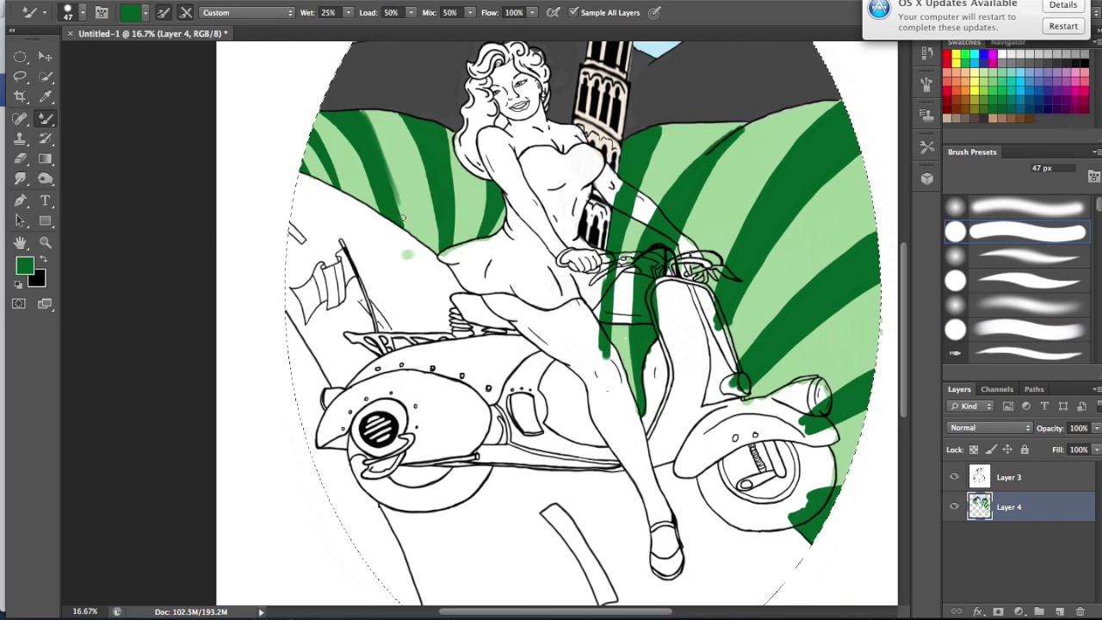
pyautogui.click(74, 12)
pyautogui.doubleClick(37, 130)
pyautogui.moveTo(388, 138); pyautogui.dragTo(413, 236)
pyautogui.moveTo(422, 121); pyautogui.dragTo(465, 254)
pyautogui.moveTo(470, 176); pyautogui.dragTo(499, 245)
pyautogui.moveTo(379, 108); pyautogui.dragTo(371, 187)
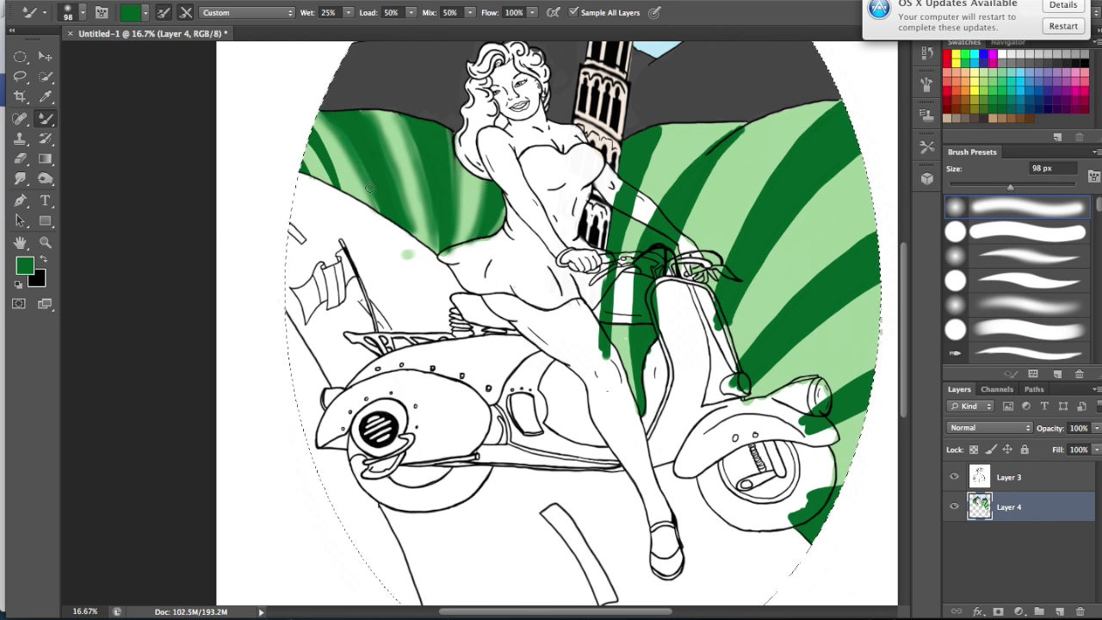
# Blend the green near the tower and soften the right hill's stripes, undoing too-dark strokes.
pyautogui.moveTo(645, 183); pyautogui.dragTo(633, 361)
pyautogui.hotkey('ctrl', 'alt', 'z')
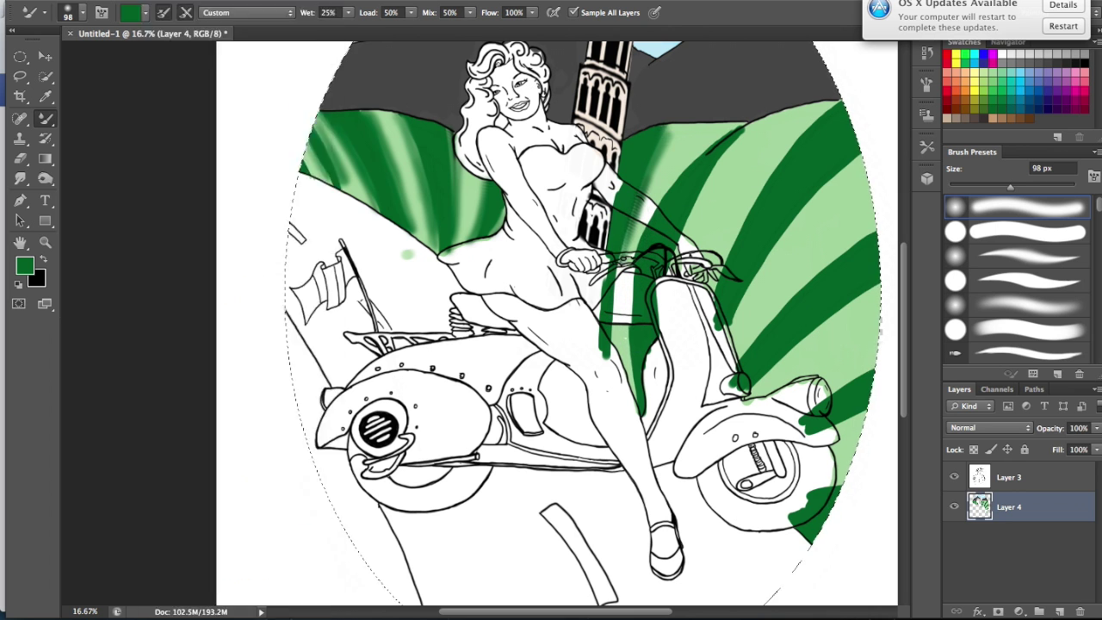
pyautogui.hotkey('ctrl', 'alt', 'z')
pyautogui.moveTo(668, 130); pyautogui.dragTo(715, 289)
pyautogui.moveTo(853, 138); pyautogui.dragTo(741, 345)
pyautogui.moveTo(852, 241); pyautogui.dragTo(843, 376)
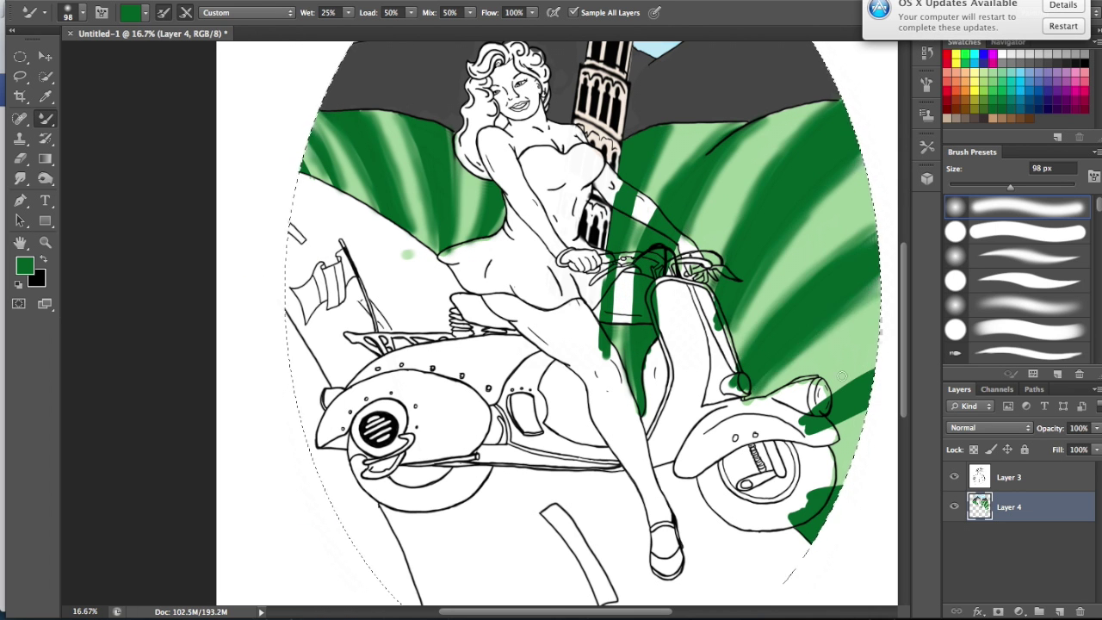
pyautogui.hotkey('shift', 'b')
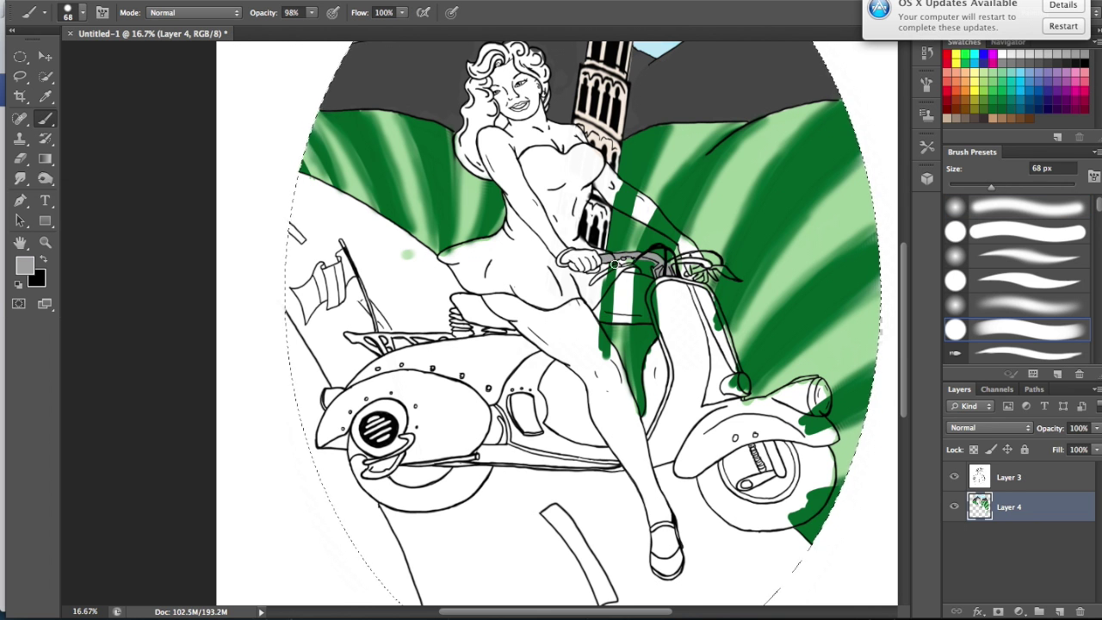
# Paint peach skin tone over the arms, chest and shoulders.
pyautogui.scroll(5, 753, 296)
pyautogui.click(25, 265)
pyautogui.click(704, 148)
pyautogui.moveTo(502, 297); pyautogui.dragTo(563, 412)
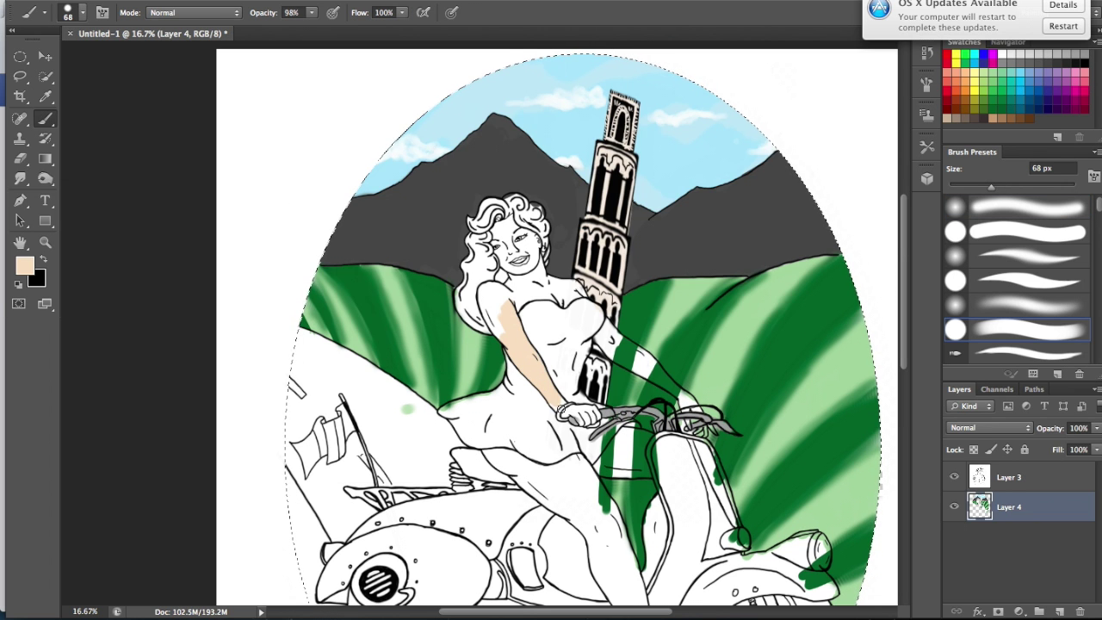
pyautogui.moveTo(603, 327); pyautogui.dragTo(689, 401)
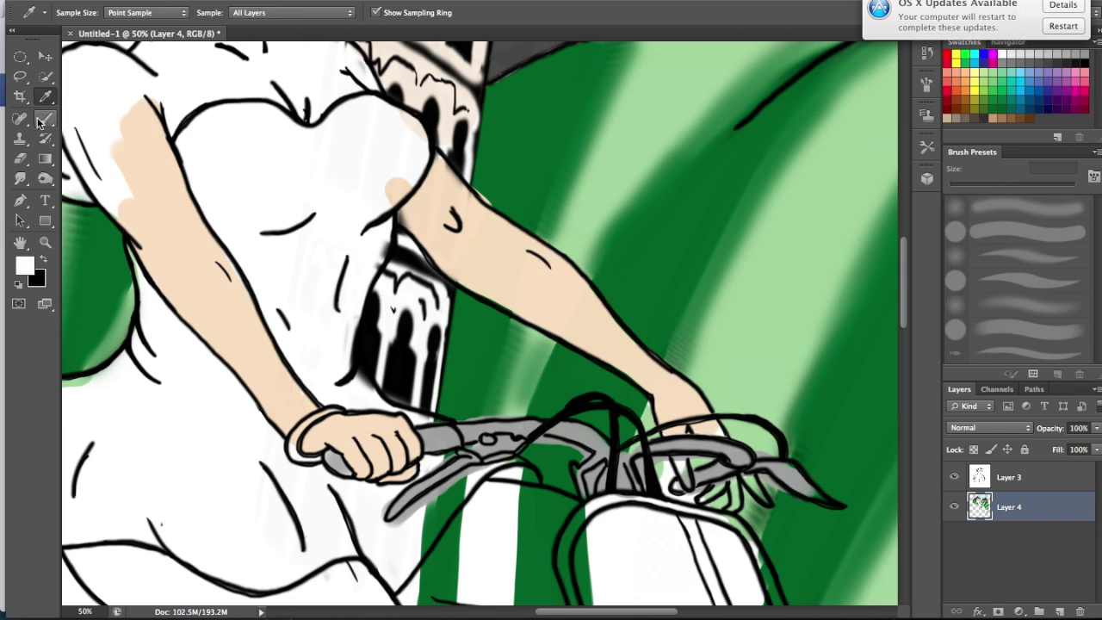
pyautogui.scroll(3, 617, 377)
pyautogui.rightClick(155, 222)
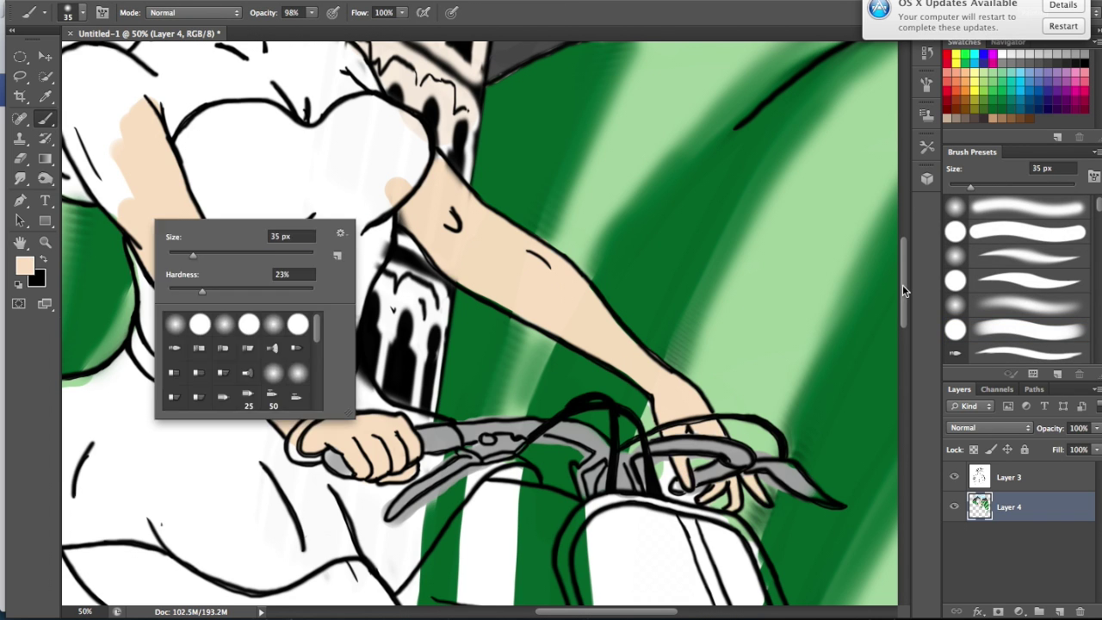
pyautogui.moveTo(319, 97); pyautogui.dragTo(457, 217)
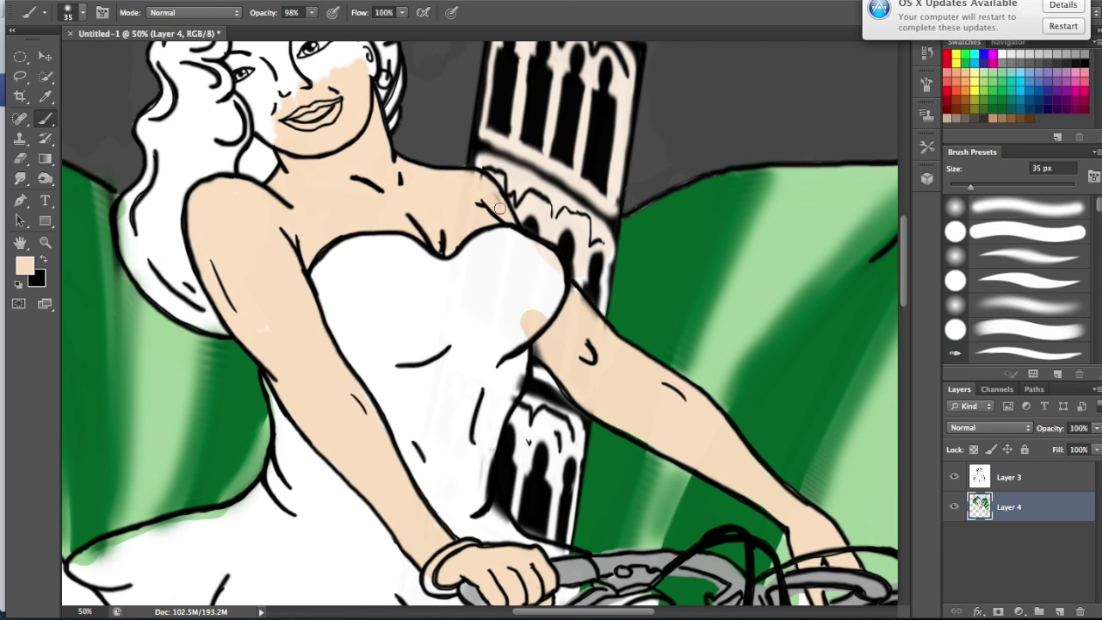
# Toggle between erasing on the line-art layer and painting on the colour layer.
pyautogui.hotkey('alt', ']')
pyautogui.press('e')
pyautogui.hotkey('alt', '[')
pyautogui.click(47, 122)
pyautogui.hotkey('alt', ']')
pyautogui.press('e')
pyautogui.click(1010, 508)
pyautogui.press('b')
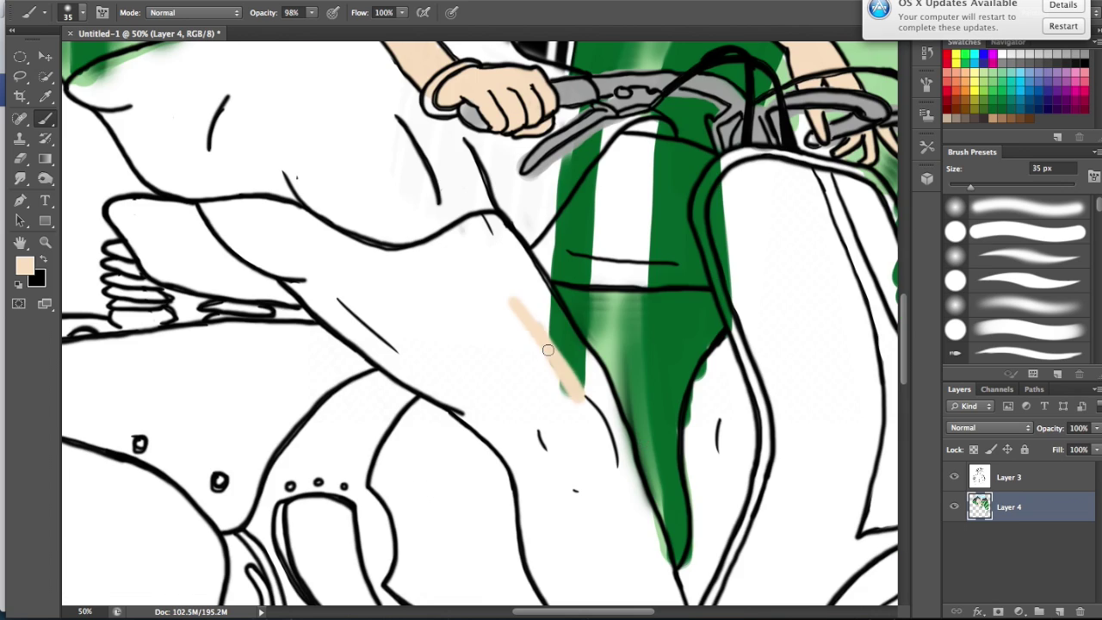
# Fill the thighs, lower legs and shoe with peach skin tone.
pyautogui.moveTo(547, 350); pyautogui.dragTo(586, 405)
pyautogui.moveTo(216, 220)
pyautogui.mouseDown()
pyautogui.moveTo(491, 237)
pyautogui.moveTo(633, 155)
pyautogui.mouseUp()
pyautogui.moveTo(689, 267)
pyautogui.mouseDown()
pyautogui.moveTo(659, 209)
pyautogui.moveTo(723, 483)
pyautogui.moveTo(715, 577)
pyautogui.mouseUp()
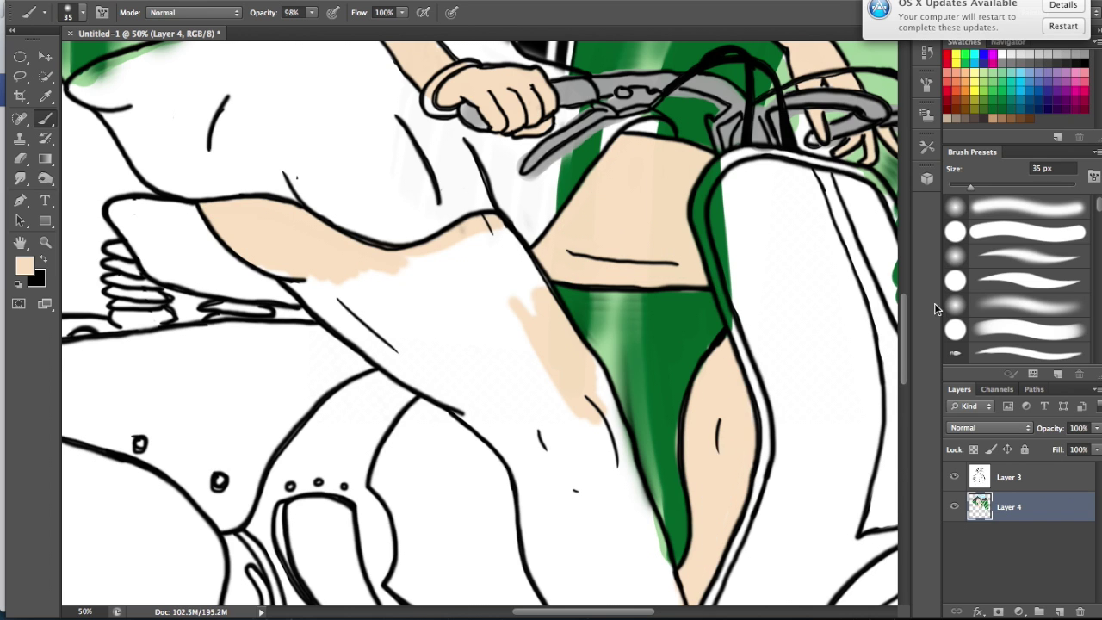
pyautogui.scroll(-2, 715, 431)
pyautogui.moveTo(396, 267)
pyautogui.mouseDown()
pyautogui.moveTo(370, 220)
pyautogui.moveTo(542, 256)
pyautogui.moveTo(482, 345)
pyautogui.moveTo(637, 482)
pyautogui.mouseUp()
pyautogui.scroll(-5, 638, 482)
pyautogui.moveTo(603, 172)
pyautogui.mouseDown()
pyautogui.moveTo(568, 266)
pyautogui.moveTo(724, 517)
pyautogui.mouseUp()
pyautogui.scroll(-3, 723, 517)
pyautogui.moveTo(723, 405); pyautogui.dragTo(741, 534)
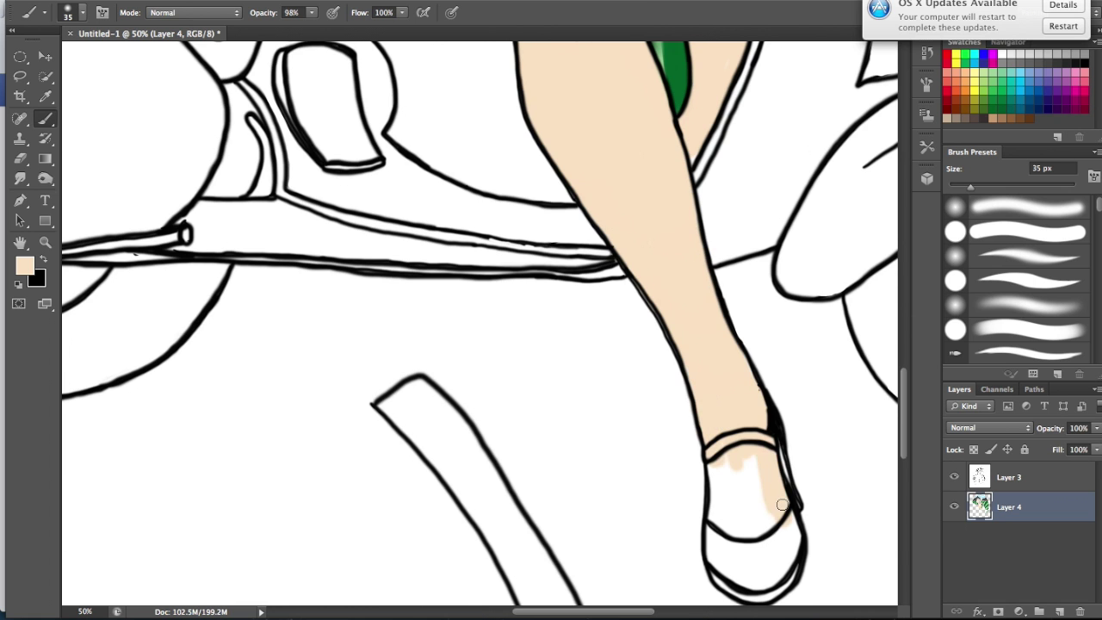
pyautogui.hotkey('ctrl', '0')
pyautogui.hotkey('ctrl', '+')
pyautogui.hotkey('ctrl', '+')
pyautogui.keyDown('alt'); pyautogui.click(528, 205); pyautogui.keyUp('alt')
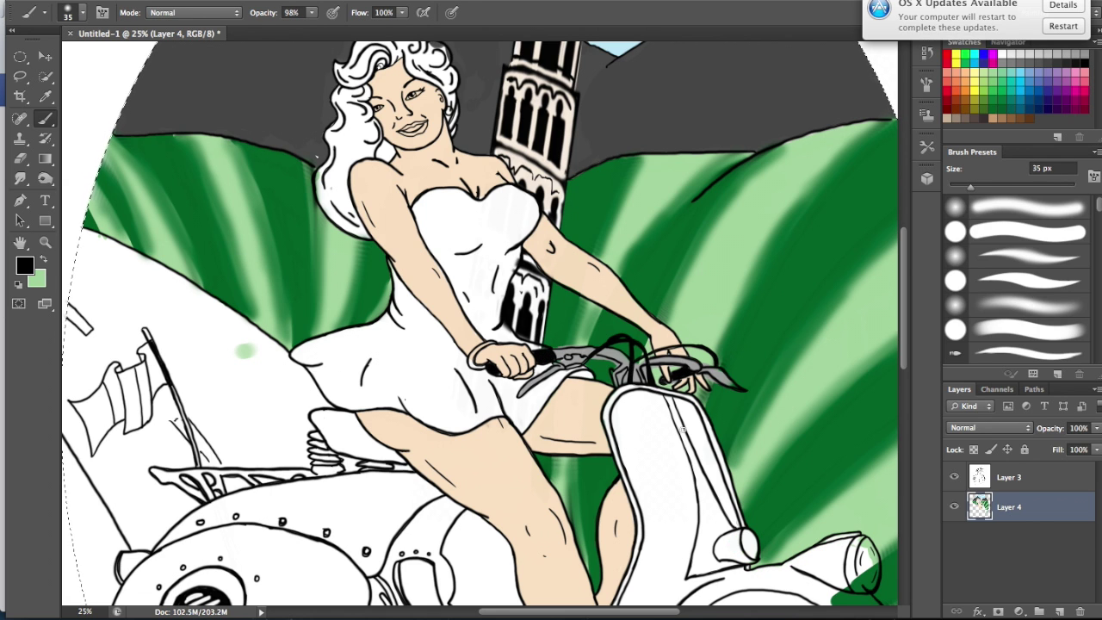
# Erase the stray grey marks on the dress on the line-art layer.
pyautogui.hotkey('alt', ']')
pyautogui.press('e')
pyautogui.press('d')
pyautogui.press('x')
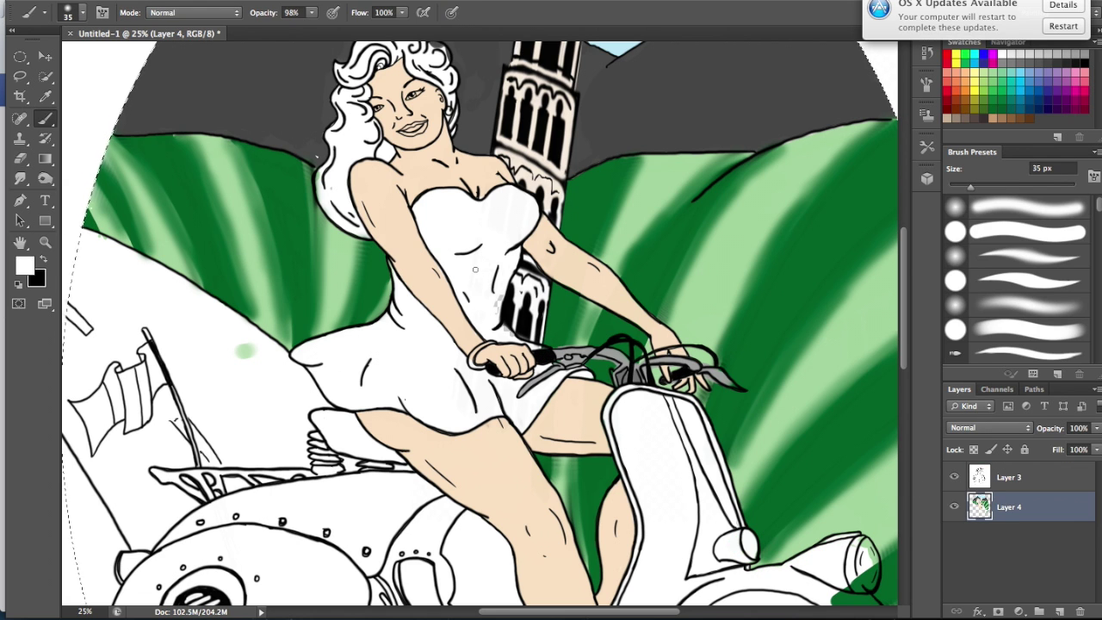
pyautogui.moveTo(437, 316); pyautogui.dragTo(489, 289)
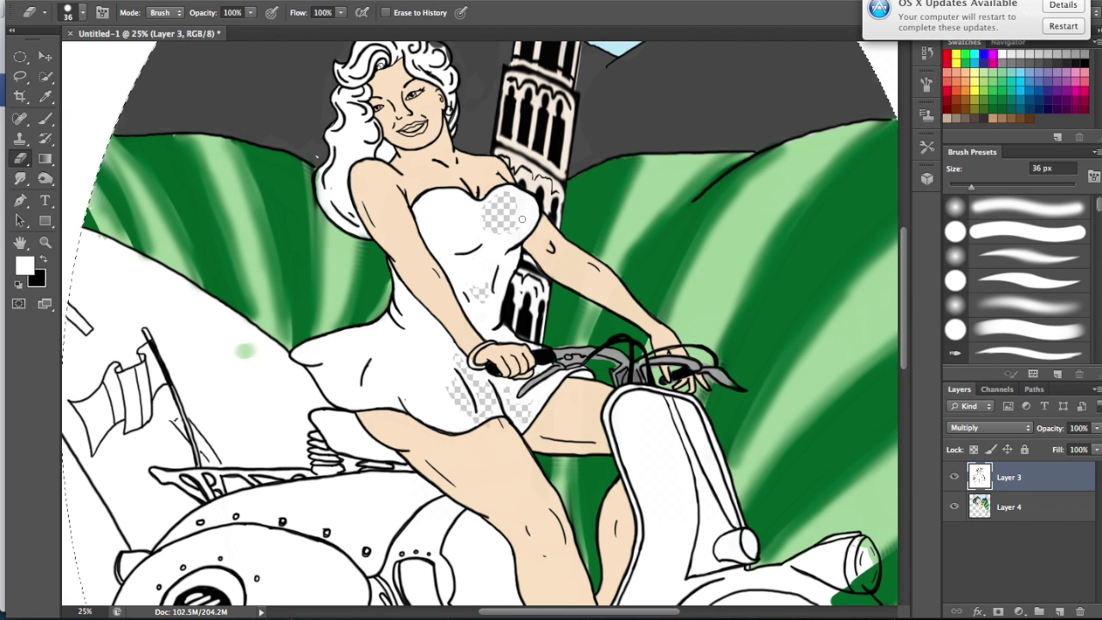
# Brush white back over the gaps in the dress on the colour layer.
pyautogui.hotkey('alt', '[')
pyautogui.press('b')
pyautogui.moveTo(465, 372); pyautogui.dragTo(516, 412)
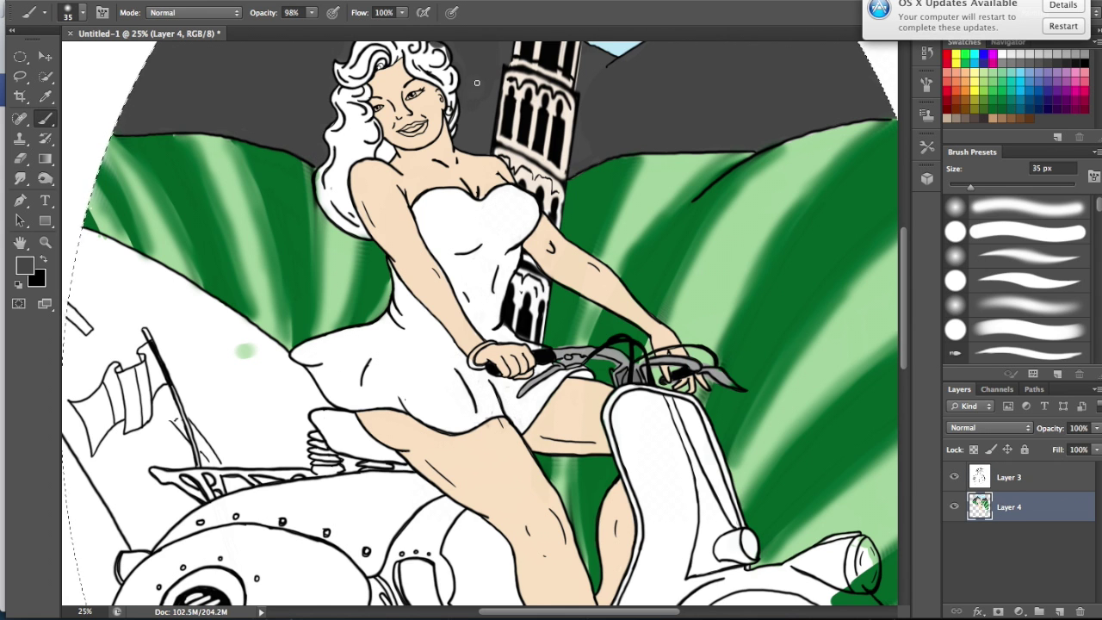
# Paint white snow along the left mountain ridge and the peak's slope.
pyautogui.scroll(1, 336, 128)
pyautogui.scroll(4, 336, 128)
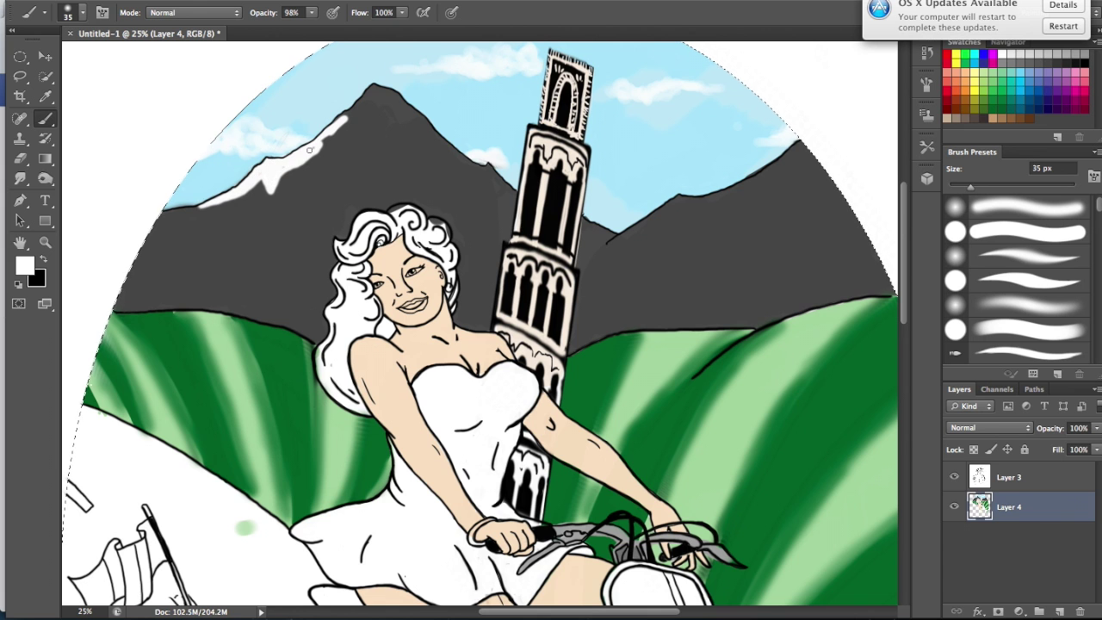
pyautogui.moveTo(309, 150); pyautogui.dragTo(492, 170)
pyautogui.moveTo(372, 90); pyautogui.dragTo(387, 110)
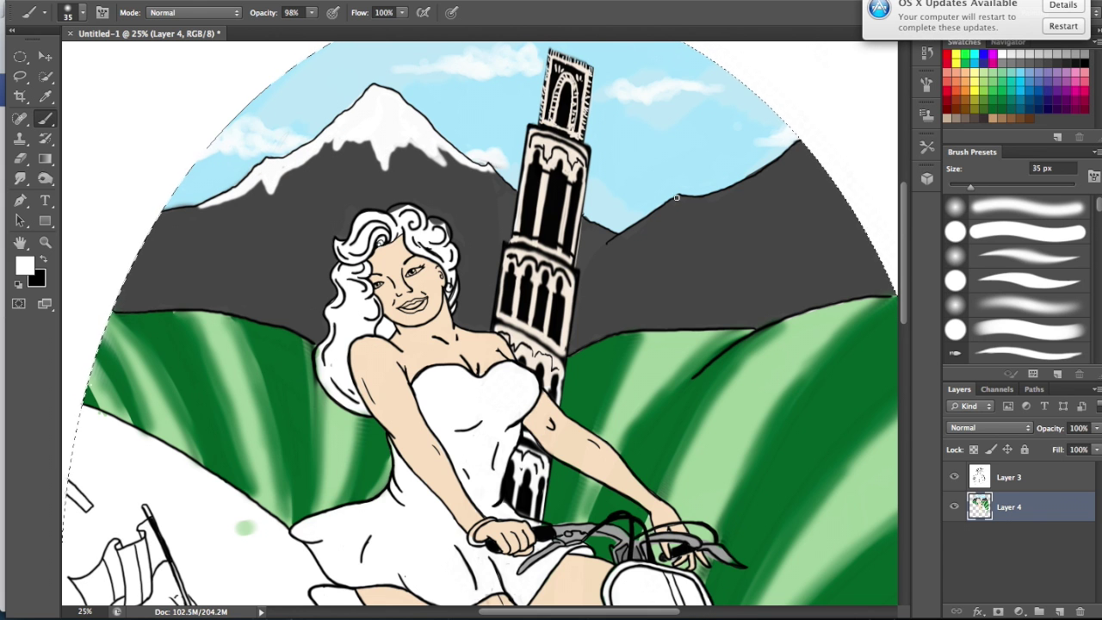
pyautogui.scroll(-3, 926, 158)
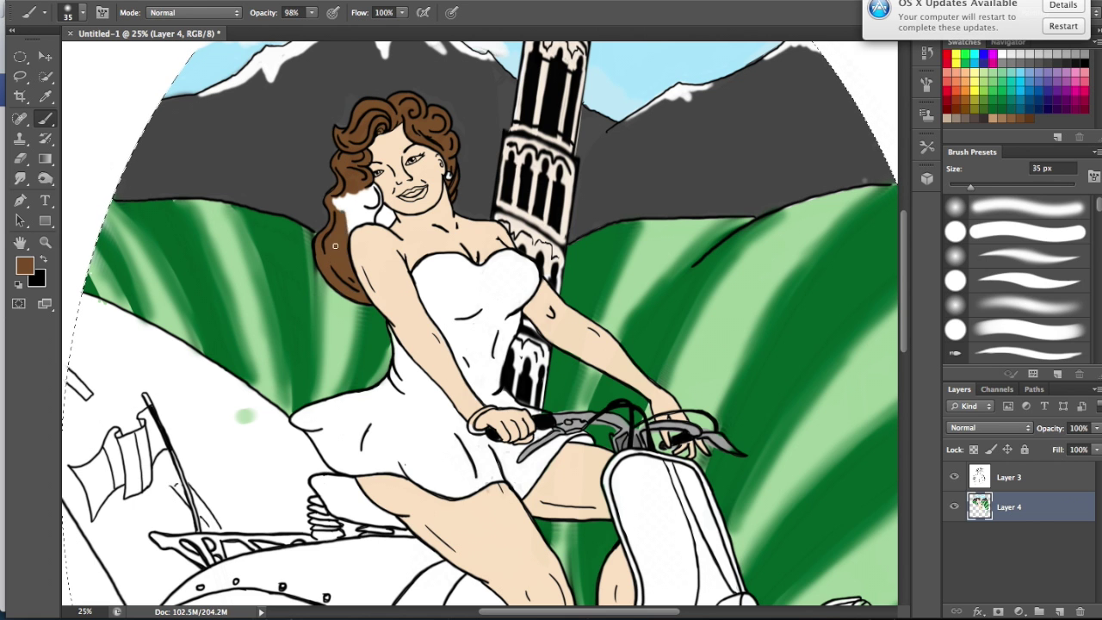
pyautogui.press('z')
pyautogui.keyDown('alt'); pyautogui.click(362, 211); pyautogui.keyUp('alt')
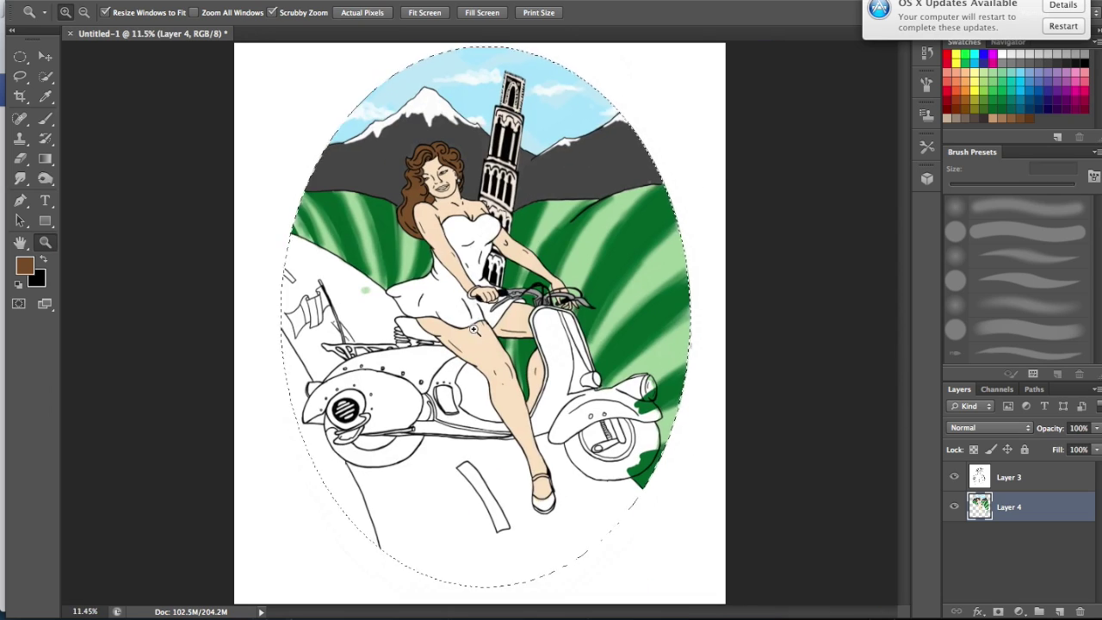
# At 33.3% zoom with a soft 15 px brush, touch up the peak's snow.
pyautogui.click(213, 132)
pyautogui.hotkey('ctrl', '+')
pyautogui.press('b')
pyautogui.rightClick(220, 277)
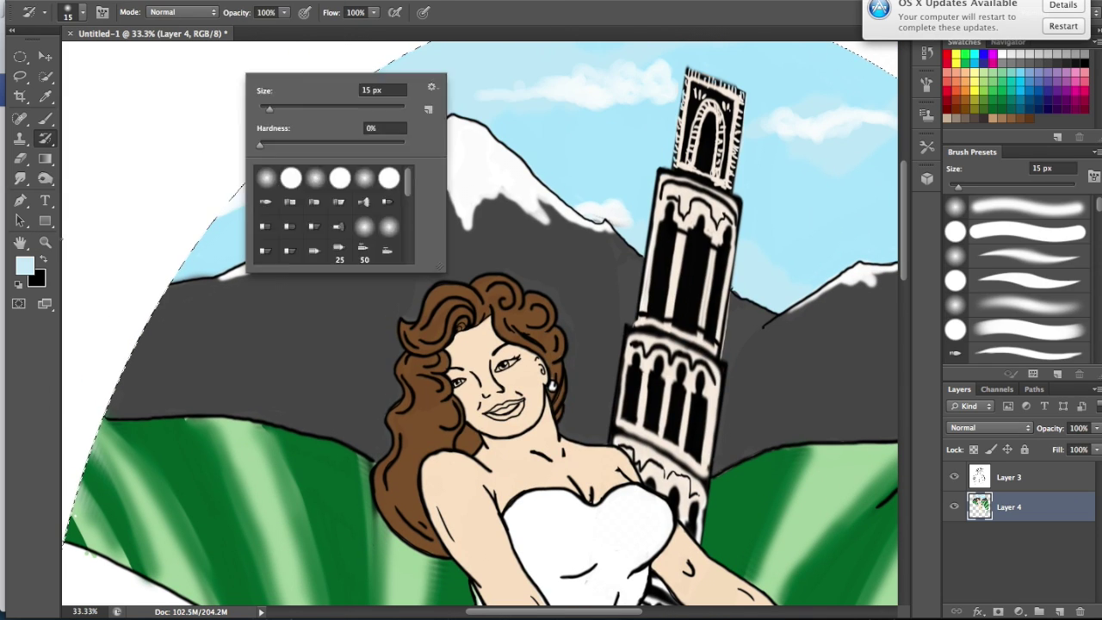
pyautogui.press('Escape')
pyautogui.moveTo(422, 185); pyautogui.dragTo(515, 192)
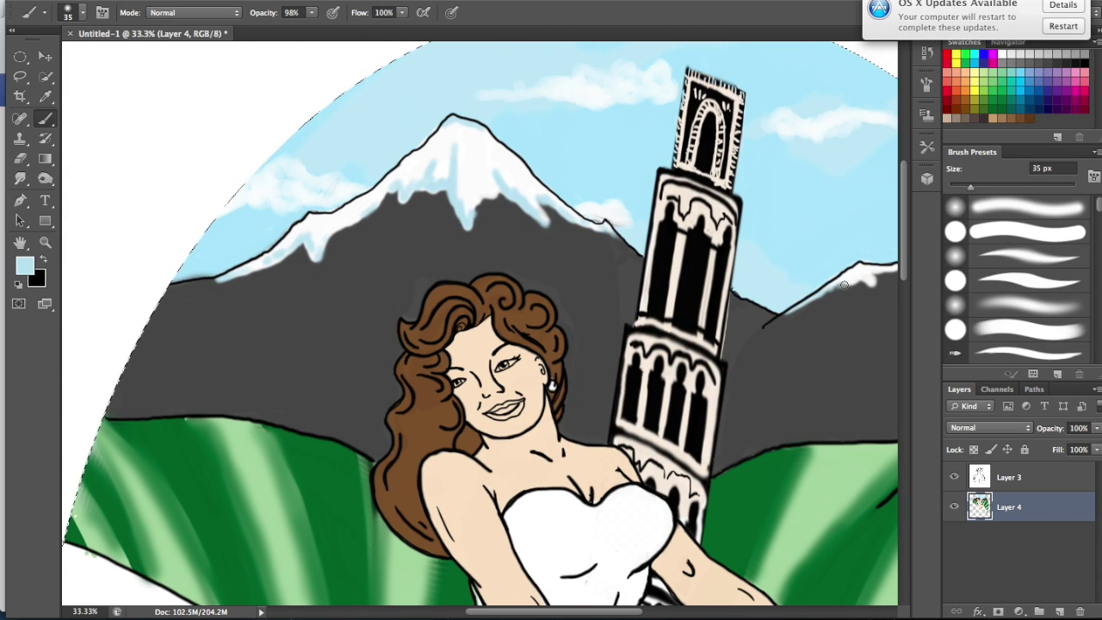
# Shade both grey mountain faces with darker grey streaks.
pyautogui.hscroll(5, 844, 284)
pyautogui.moveTo(841, 302)
pyautogui.mouseDown()
pyautogui.moveTo(664, 290)
pyautogui.moveTo(517, 336)
pyautogui.moveTo(598, 349)
pyautogui.moveTo(772, 242)
pyautogui.moveTo(795, 284)
pyautogui.moveTo(707, 252)
pyautogui.mouseUp()
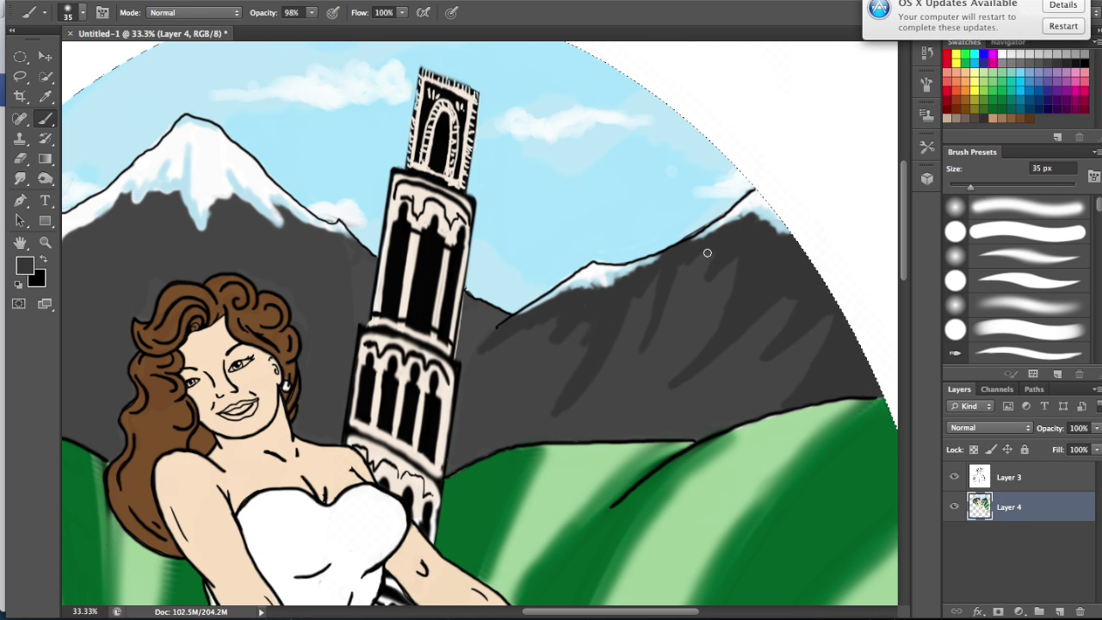
pyautogui.hscroll(-8, 494, 444)
pyautogui.moveTo(349, 372)
pyautogui.mouseDown()
pyautogui.moveTo(474, 258)
pyautogui.moveTo(487, 362)
pyautogui.mouseUp()
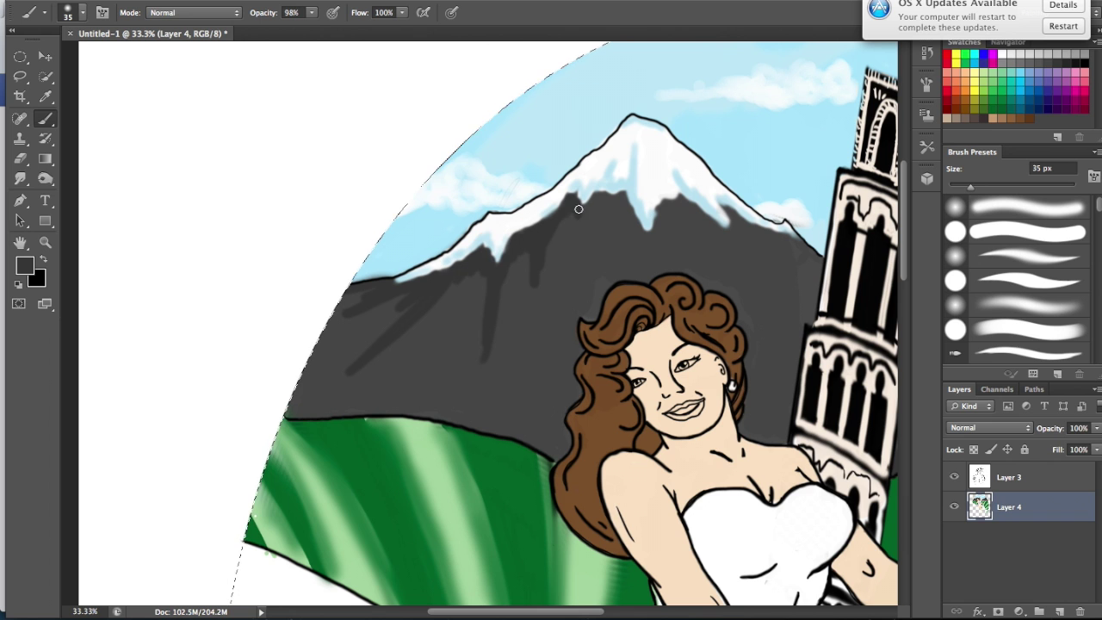
pyautogui.moveTo(572, 202); pyautogui.dragTo(572, 310)
pyautogui.moveTo(534, 325); pyautogui.dragTo(551, 457)
pyautogui.moveTo(498, 418)
pyautogui.mouseDown()
pyautogui.moveTo(319, 409)
pyautogui.moveTo(449, 412)
pyautogui.mouseUp()
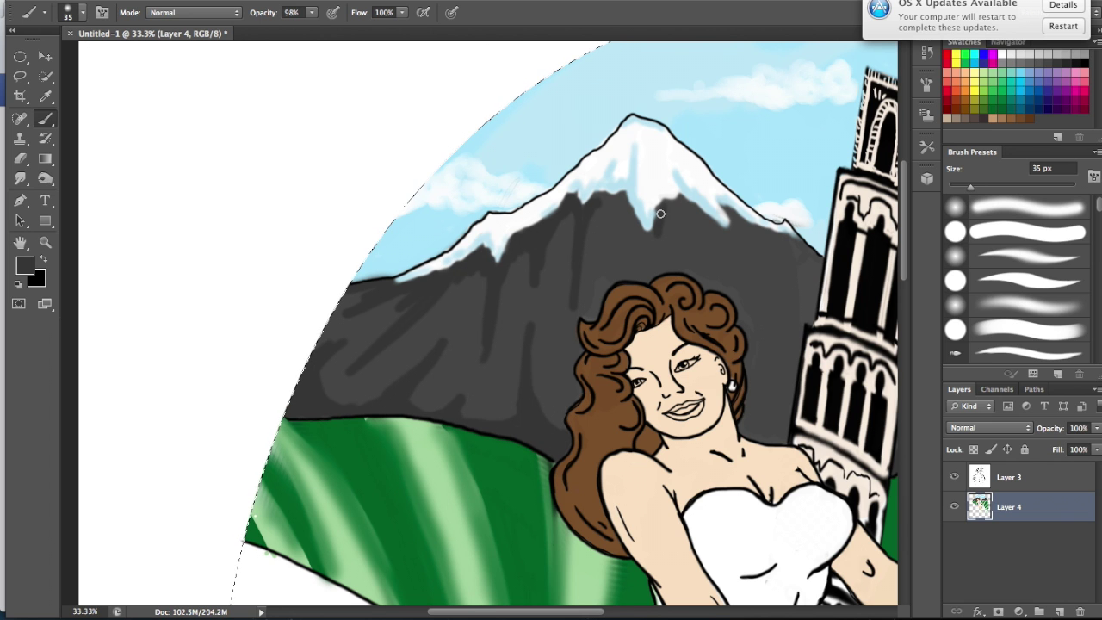
pyautogui.hscroll(5, 661, 214)
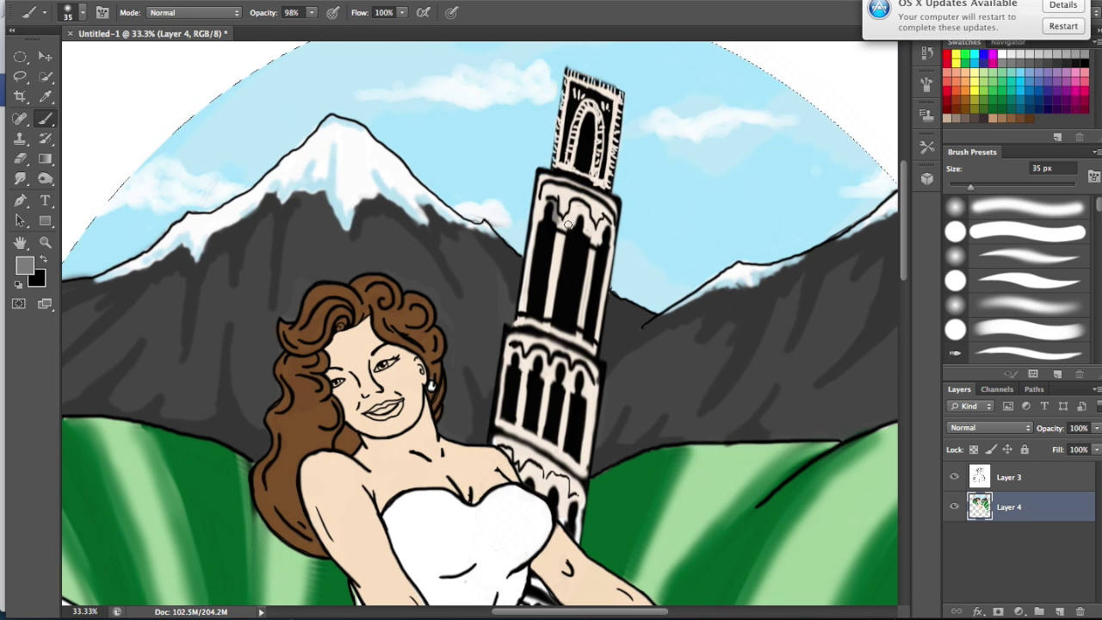
pyautogui.scroll(-5, 544, 281)
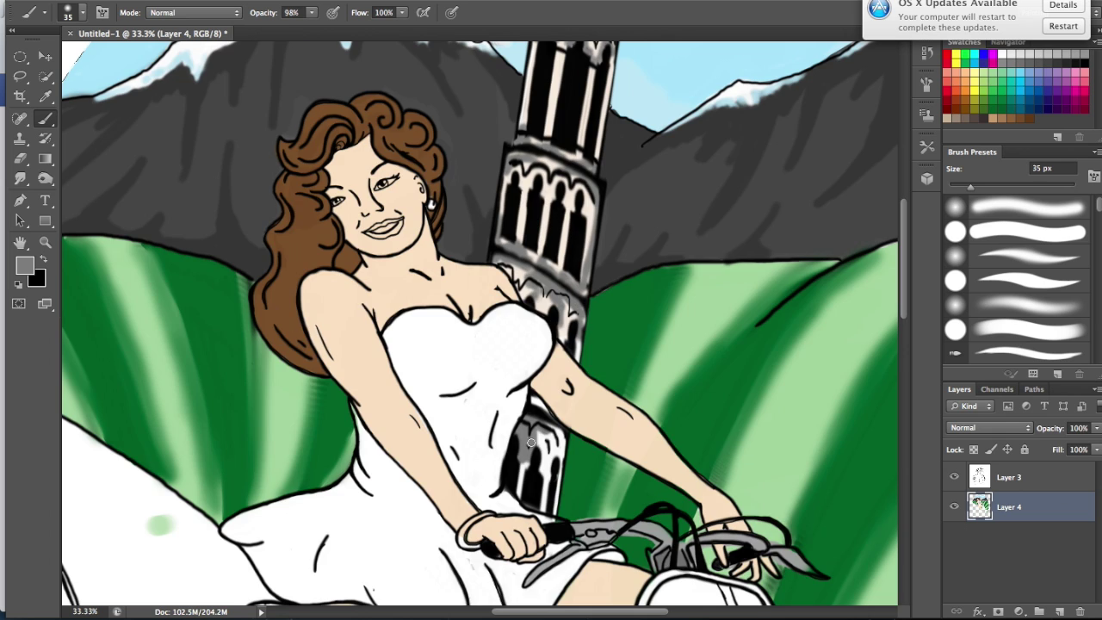
# Paint the scooter body and front leg shield deep red with a large soft brush.
pyautogui.hotkey('ctrl', '0')
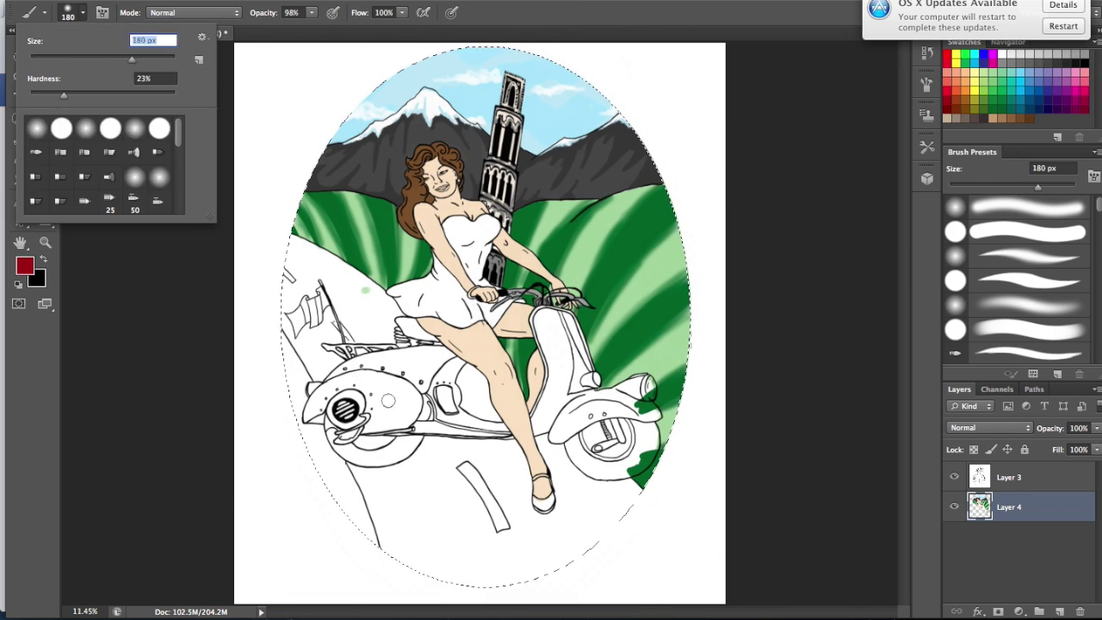
pyautogui.moveTo(389, 402)
pyautogui.mouseDown()
pyautogui.moveTo(340, 422)
pyautogui.moveTo(405, 370)
pyautogui.moveTo(441, 318)
pyautogui.moveTo(301, 298)
pyautogui.moveTo(319, 431)
pyautogui.moveTo(525, 457)
pyautogui.mouseUp()
pyautogui.scroll(3, 370, 388)
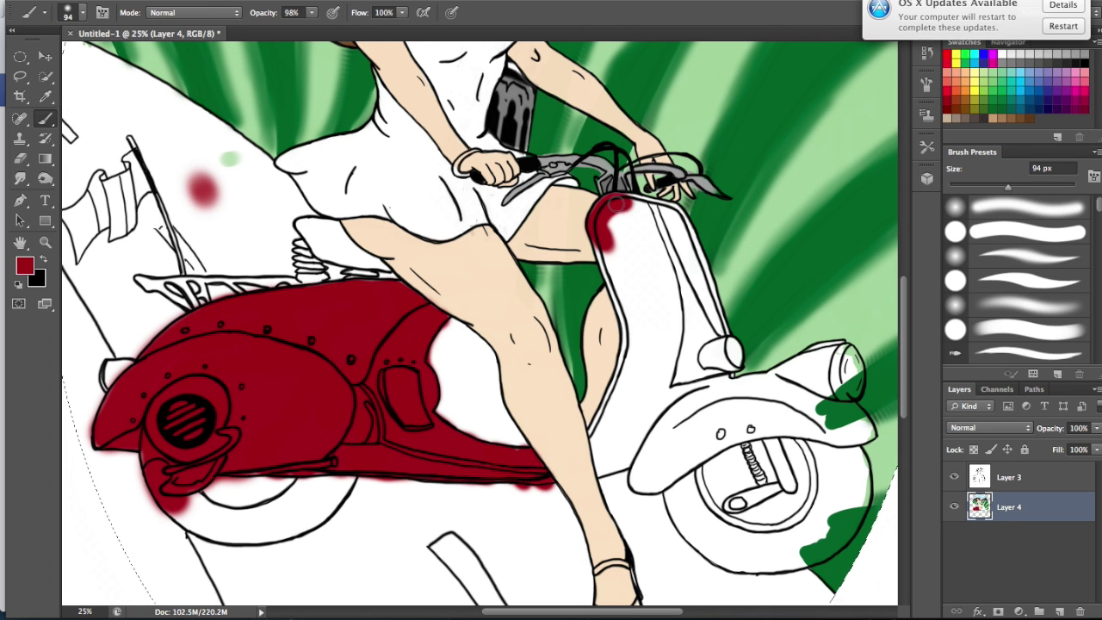
pyautogui.moveTo(616, 203)
pyautogui.mouseDown()
pyautogui.moveTo(635, 325)
pyautogui.moveTo(618, 435)
pyautogui.moveTo(779, 379)
pyautogui.moveTo(776, 465)
pyautogui.moveTo(758, 517)
pyautogui.moveTo(706, 500)
pyautogui.mouseUp()
pyautogui.hscroll(-2, 706, 499)
pyautogui.hscroll(-4, 706, 499)
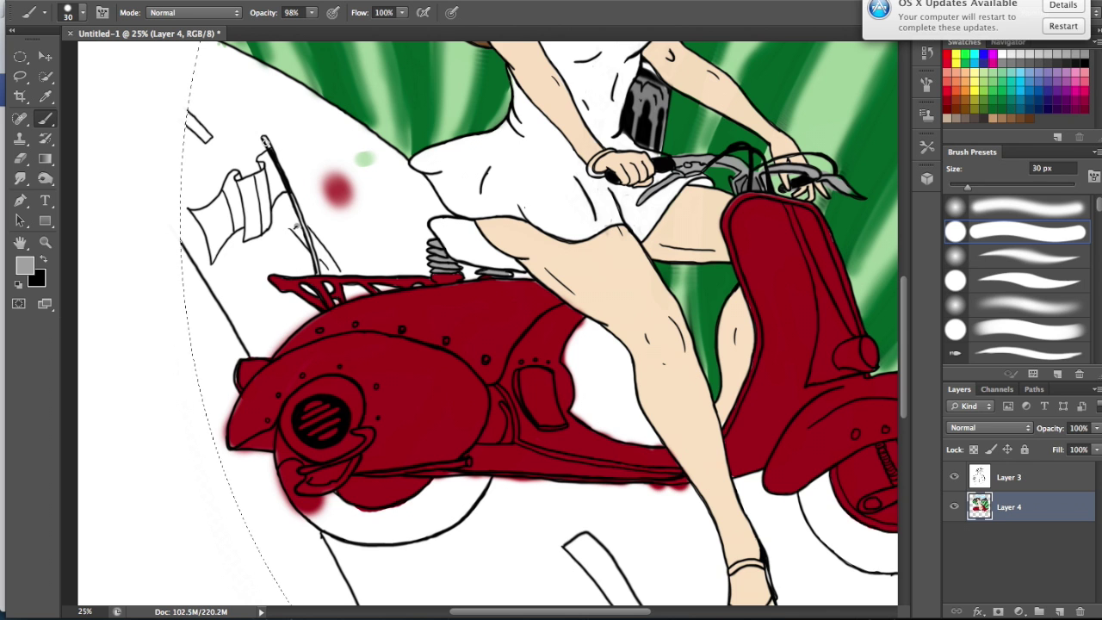
pyautogui.hscroll(3, 879, 405)
# Paint the Italian flag's left band red.
pyautogui.keyDown('alt'); pyautogui.click(874, 564); pyautogui.keyUp('alt')
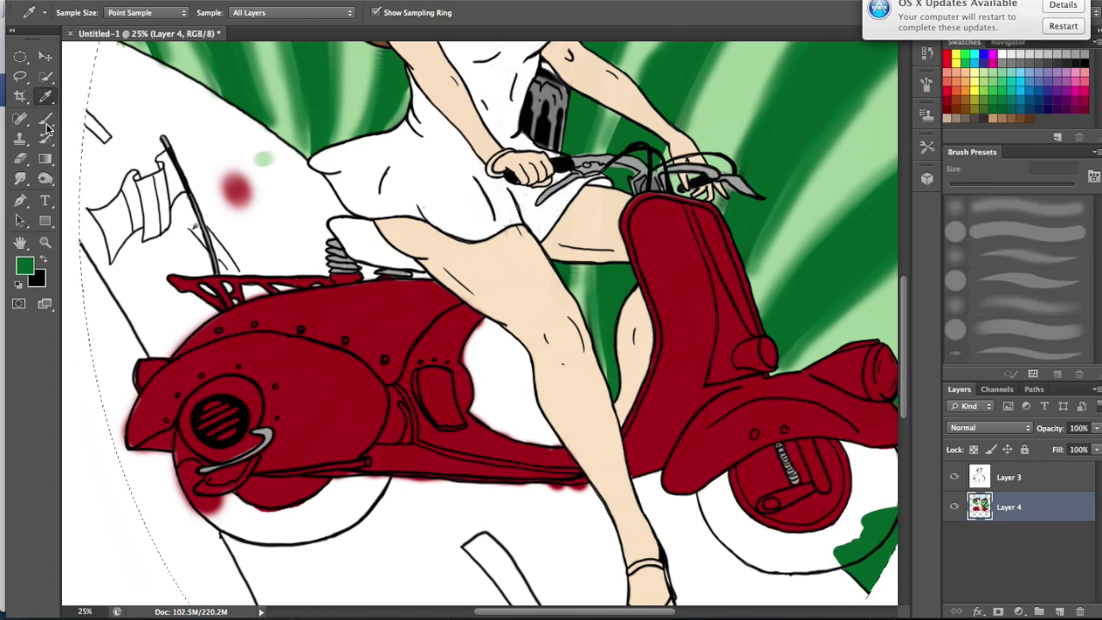
pyautogui.scroll(2, 102, 233)
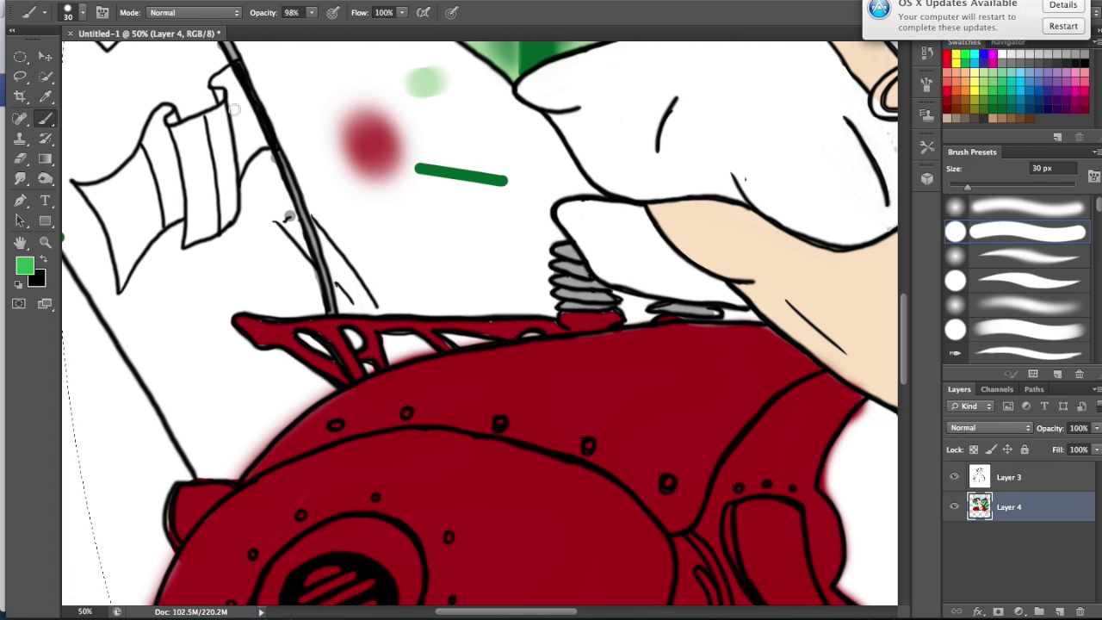
pyautogui.moveTo(153, 227); pyautogui.dragTo(138, 176)
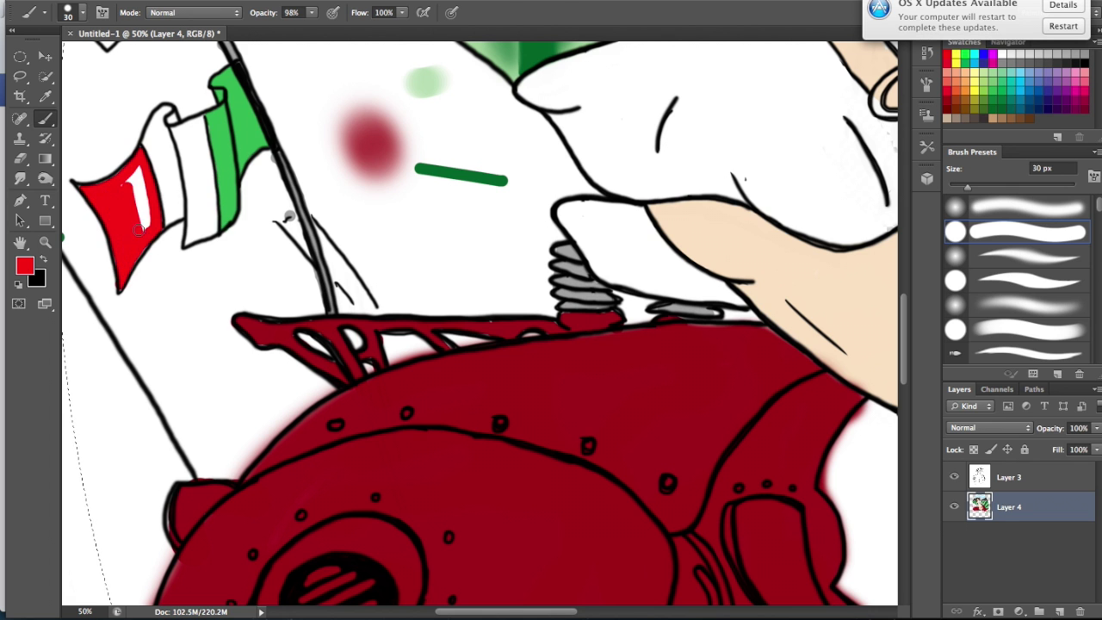
pyautogui.press('super+0')
# Paint light green along the oval frame's left edge with a smaller brush.
pyautogui.keyDown('alt'); pyautogui.click(654, 215); pyautogui.keyUp('alt')
pyautogui.moveTo(289, 336); pyautogui.dragTo(327, 482)
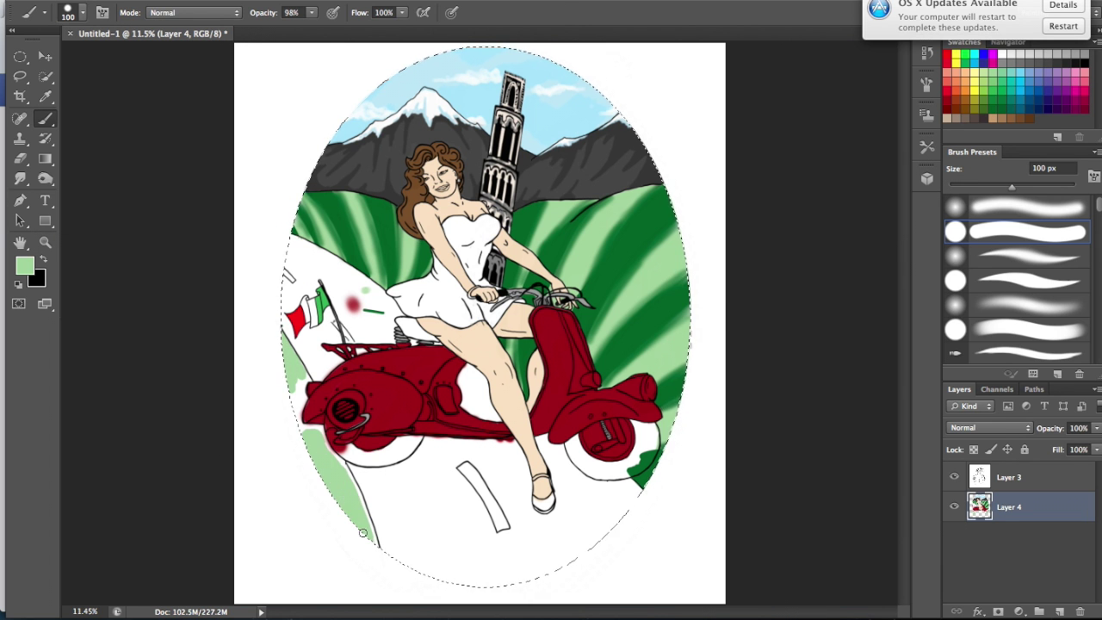
pyautogui.scroll(5, 289, 392)
pyautogui.press('[')
pyautogui.press('[')
pyautogui.press('[')
pyautogui.moveTo(332, 405); pyautogui.dragTo(321, 447)
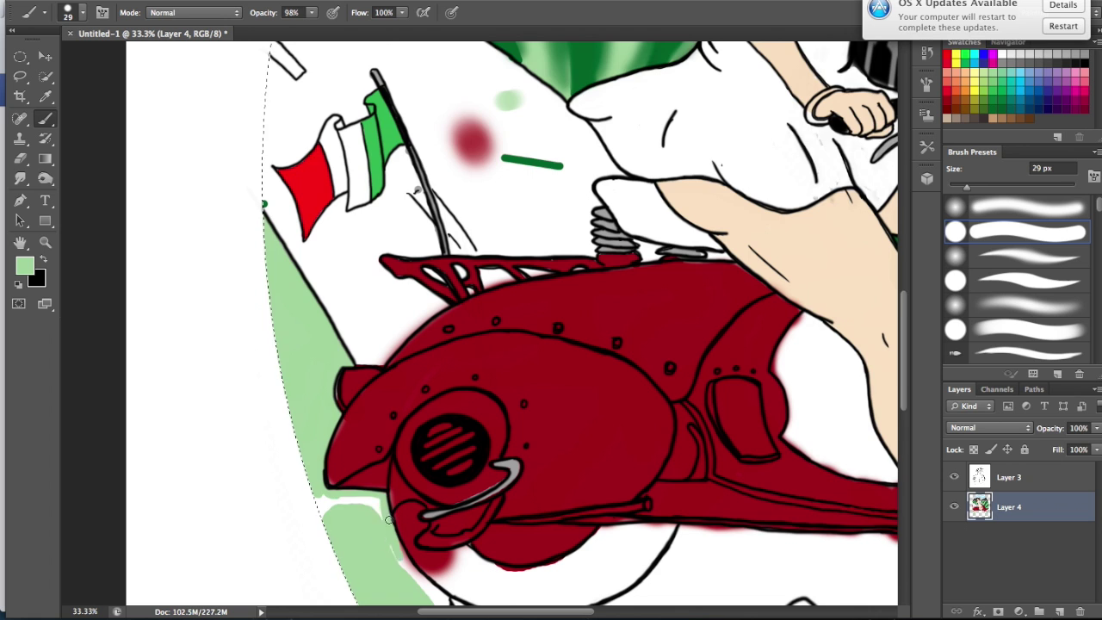
pyautogui.scroll(-3, 389, 521)
pyautogui.scroll(-4, 389, 520)
# With black and a much larger brush, paint the road beneath the scooter dark.
pyautogui.press('super+0')
pyautogui.press('d')
pyautogui.scroll(2, 361, 400)
pyautogui.moveTo(386, 483)
pyautogui.mouseDown()
pyautogui.moveTo(361, 399)
pyautogui.moveTo(305, 444)
pyautogui.mouseUp()
pyautogui.scroll(-3, 306, 444)
pyautogui.moveTo(220, 371)
pyautogui.mouseDown()
pyautogui.moveTo(778, 405)
pyautogui.moveTo(583, 539)
pyautogui.moveTo(628, 467)
pyautogui.moveTo(679, 446)
pyautogui.moveTo(579, 374)
pyautogui.moveTo(374, 504)
pyautogui.moveTo(494, 473)
pyautogui.moveTo(363, 339)
pyautogui.moveTo(458, 307)
pyautogui.mouseUp()
# Set the brush to 41 px and paint dark grey under the scooter and behind the leg.
pyautogui.click(81, 12)
pyautogui.write('41')
pyautogui.press('Return')
pyautogui.moveTo(616, 345)
pyautogui.mouseDown()
pyautogui.moveTo(637, 310)
pyautogui.moveTo(591, 351)
pyautogui.mouseUp()
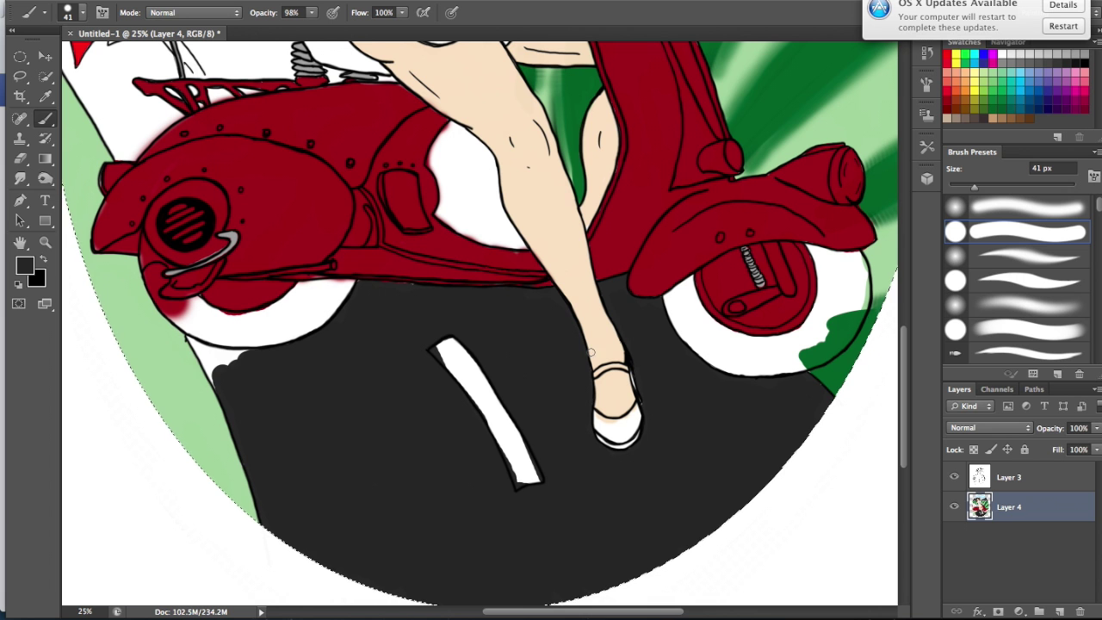
pyautogui.moveTo(443, 129)
pyautogui.mouseDown()
pyautogui.moveTo(465, 232)
pyautogui.moveTo(491, 146)
pyautogui.moveTo(473, 202)
pyautogui.moveTo(461, 172)
pyautogui.mouseUp()
# Paint white over the green and pink smudges on the wheels.
pyautogui.keyDown('alt'); pyautogui.click(775, 361); pyautogui.keyUp('alt')
pyautogui.moveTo(813, 323)
pyautogui.mouseDown()
pyautogui.moveTo(849, 340)
pyautogui.moveTo(835, 344)
pyautogui.mouseUp()
pyautogui.moveTo(181, 306); pyautogui.dragTo(154, 293)
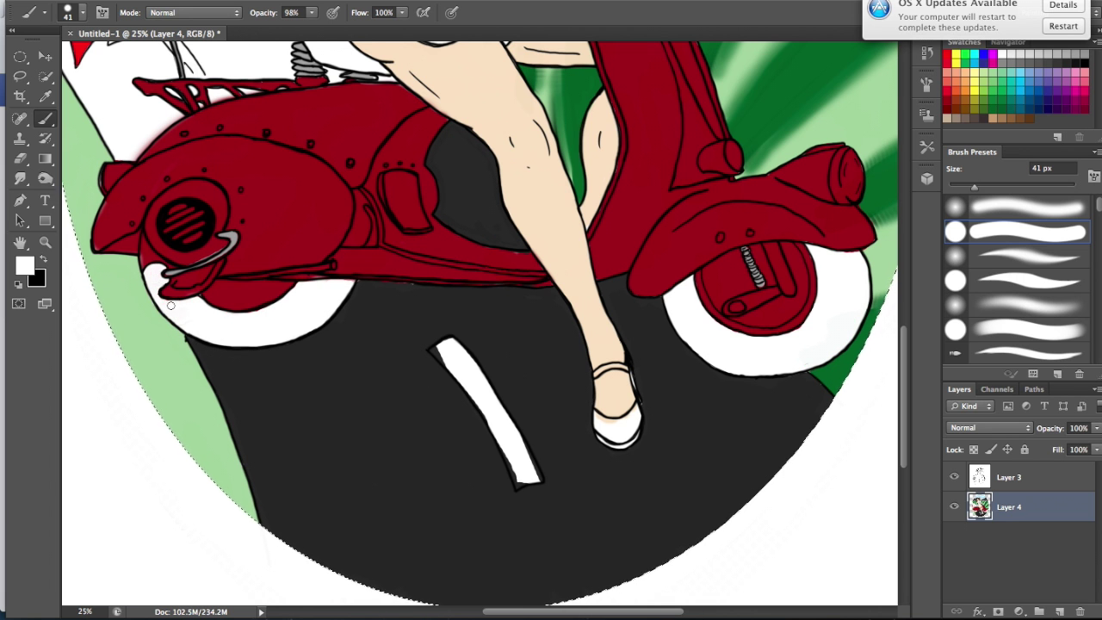
# Zoom in on the scooter's rear and paint the dark grey road behind it, edging down from the flag.
pyautogui.hotkey('ctrl', '0')
pyautogui.rightClick(406, 317)
pyautogui.click(460, 393)
pyautogui.keyDown('alt'); pyautogui.click(465, 146); pyautogui.keyUp('alt')
pyautogui.moveTo(469, 151); pyautogui.dragTo(520, 110)
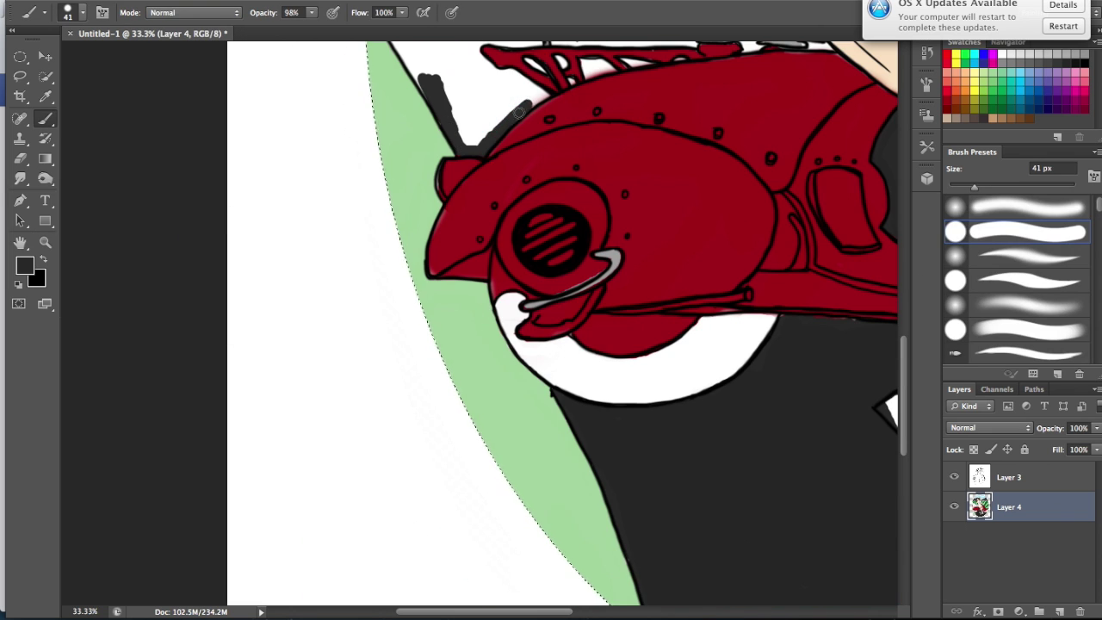
pyautogui.scroll(5, 535, 345)
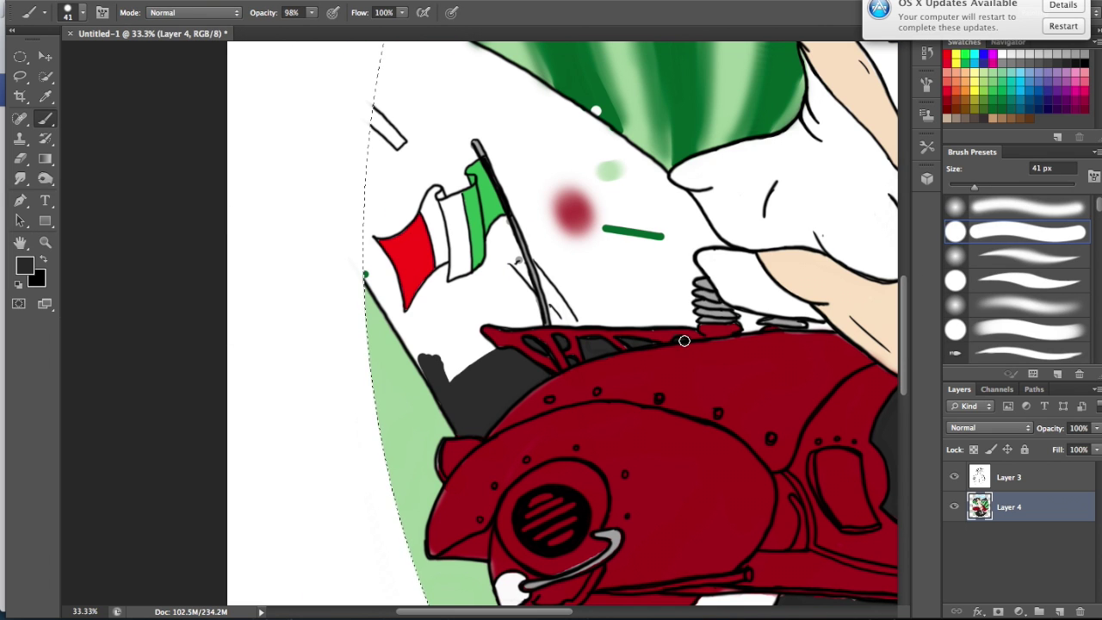
pyautogui.keyDown('alt'); pyautogui.click(435, 370); pyautogui.keyUp('alt')
pyautogui.moveTo(429, 378); pyautogui.dragTo(366, 237)
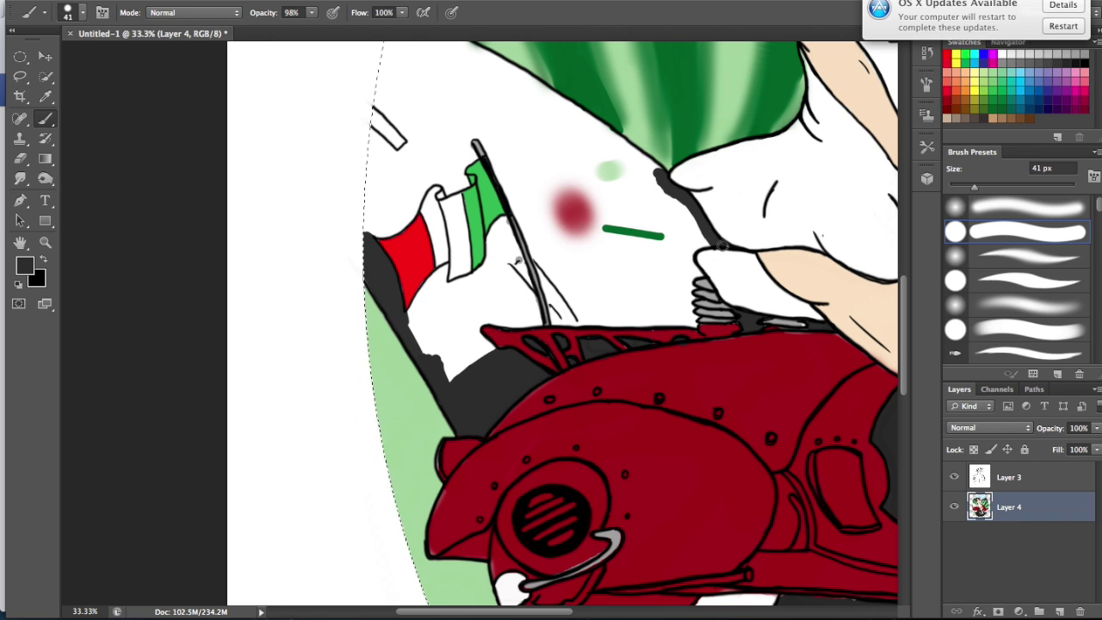
# At 100% opacity, fill dark grey around the flag pole, below and above the flag.
pyautogui.press('0')
pyautogui.moveTo(688, 307)
pyautogui.mouseDown()
pyautogui.moveTo(588, 246)
pyautogui.moveTo(603, 215)
pyautogui.moveTo(547, 257)
pyautogui.mouseUp()
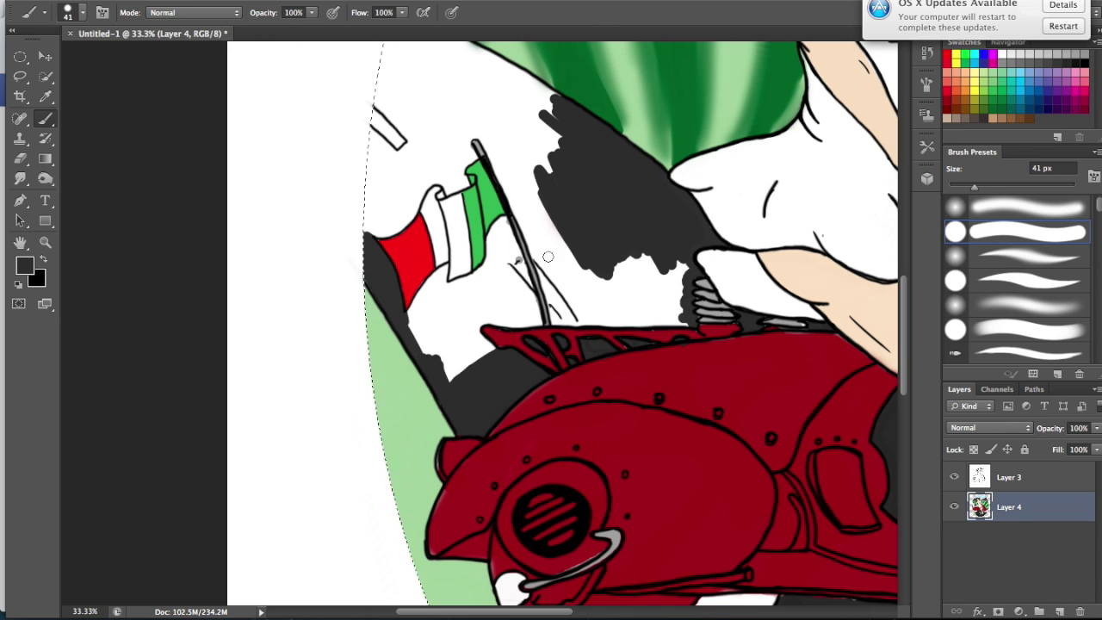
pyautogui.moveTo(630, 321); pyautogui.dragTo(606, 277)
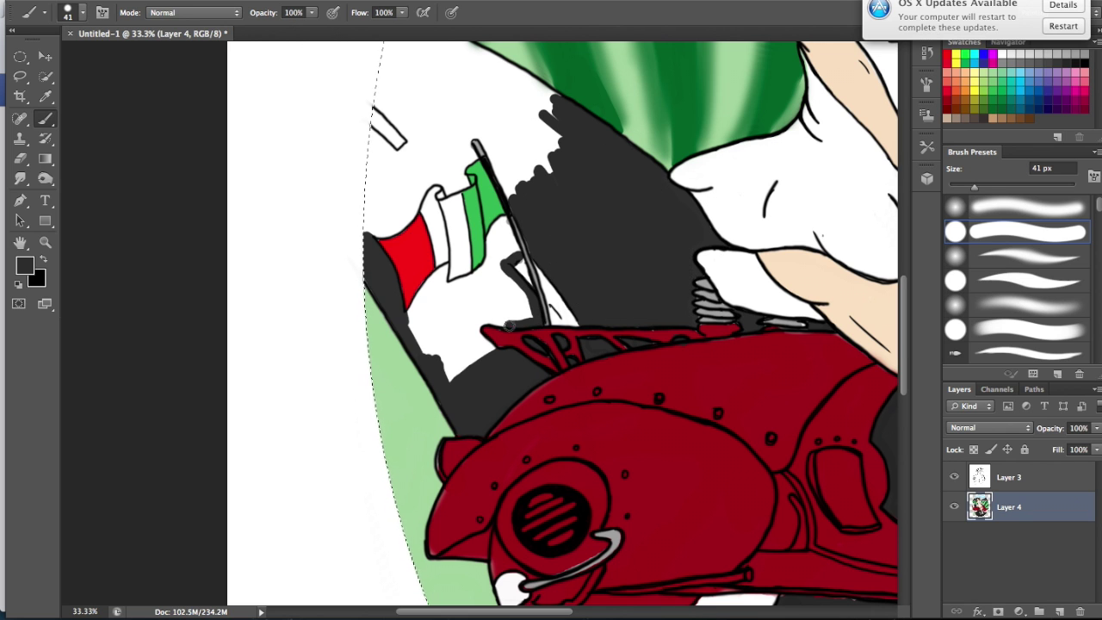
pyautogui.moveTo(489, 133); pyautogui.dragTo(571, 116)
pyautogui.moveTo(377, 95); pyautogui.dragTo(412, 170)
pyautogui.click(441, 274)
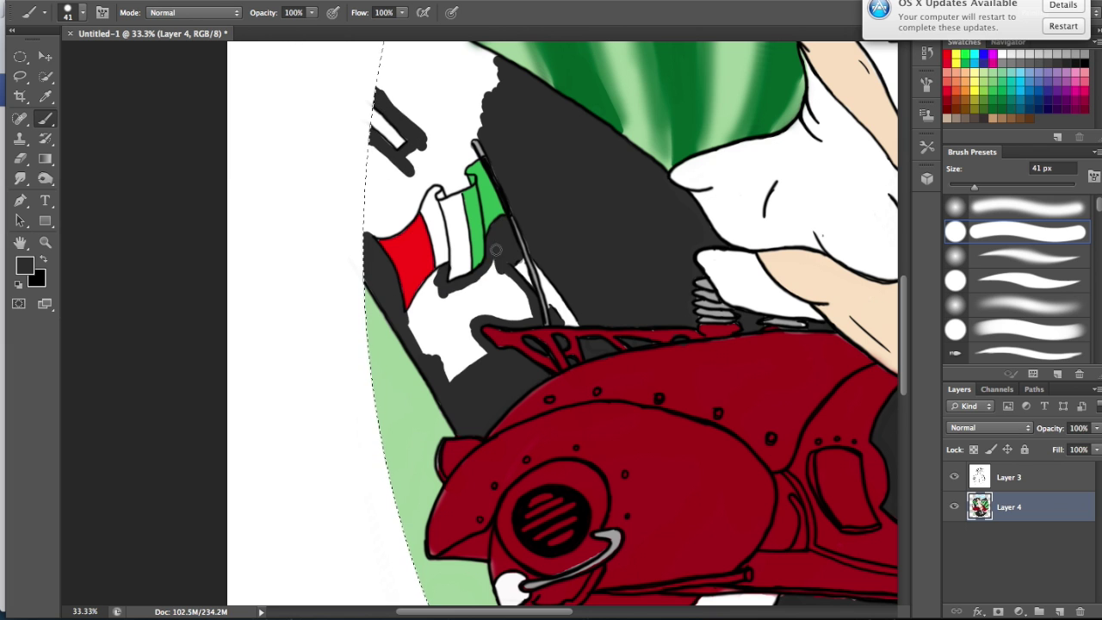
pyautogui.moveTo(497, 250); pyautogui.dragTo(457, 302)
pyautogui.moveTo(446, 176)
pyautogui.mouseDown()
pyautogui.moveTo(379, 138)
pyautogui.moveTo(482, 52)
pyautogui.mouseUp()
# Choose a brown paint colour for the scooter seat.
pyautogui.scroll(3, 823, 212)
pyautogui.hotkey('ctrl', '-')
pyautogui.keyDown('alt'); pyautogui.click(552, 431); pyautogui.keyUp('alt')
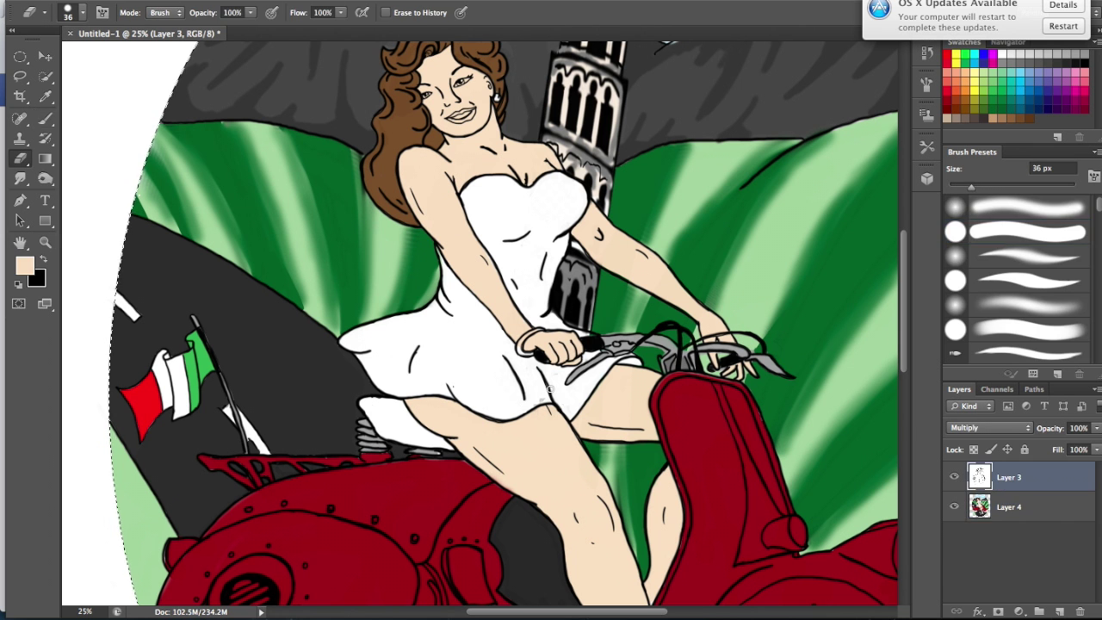
pyautogui.keyDown('alt'); pyautogui.click(525, 405); pyautogui.keyUp('alt')
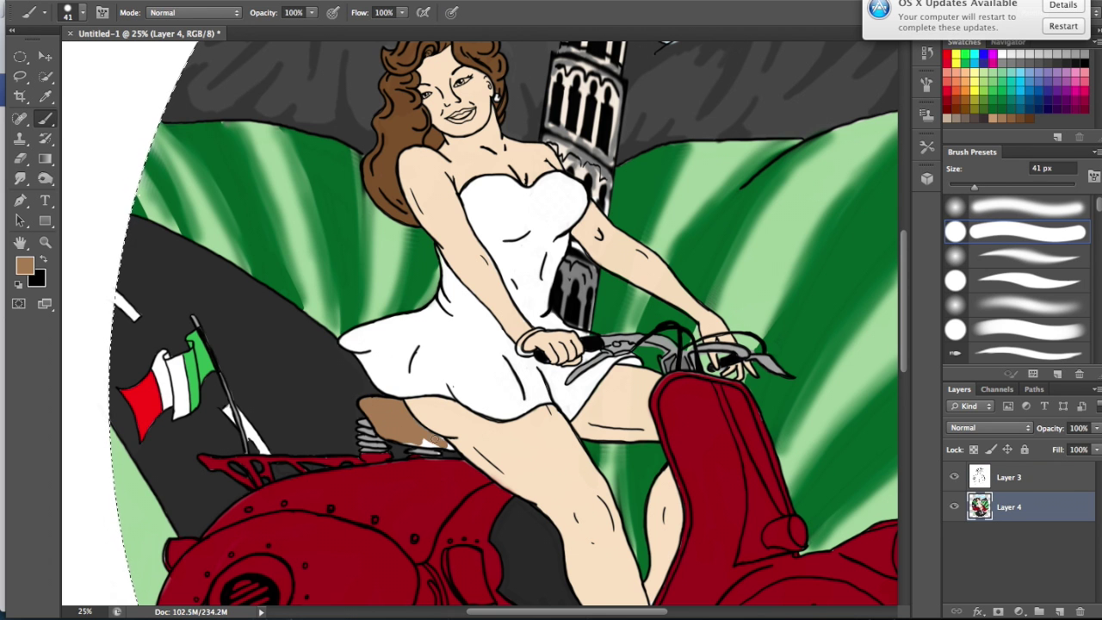
# Zoom in on her face and hair and paint dark brown shading strands.
pyautogui.press('z')
pyautogui.hotkey('ctrl', '0')
pyautogui.click(448, 178)
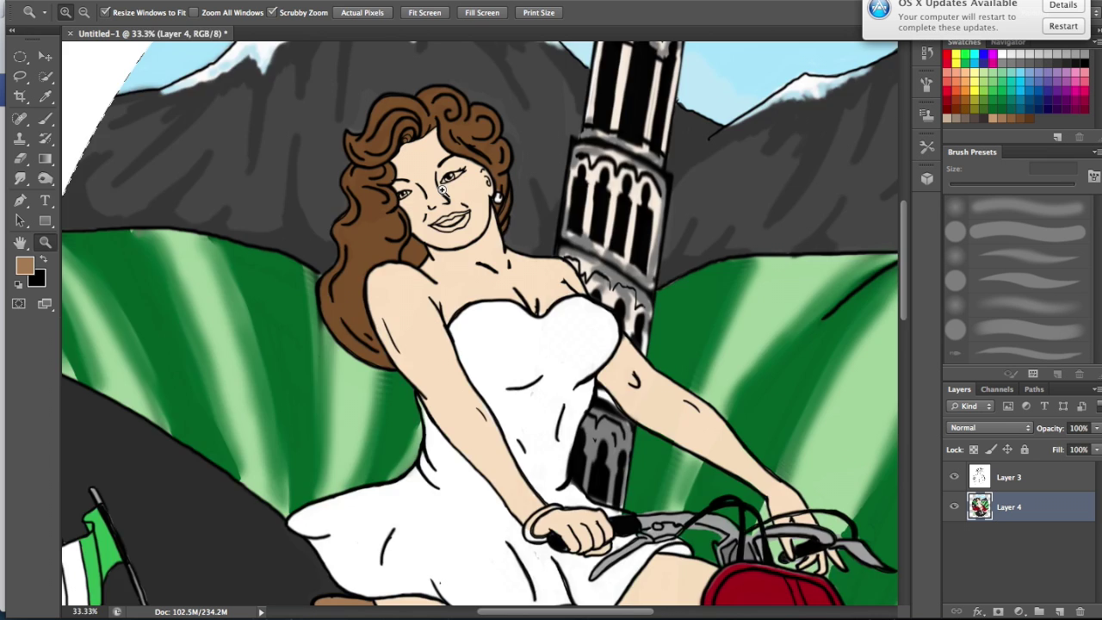
pyautogui.press('b')
pyautogui.click(82, 12)
pyautogui.keyDown('alt'); pyautogui.click(296, 95); pyautogui.keyUp('alt')
pyautogui.scroll(2, 322, 104)
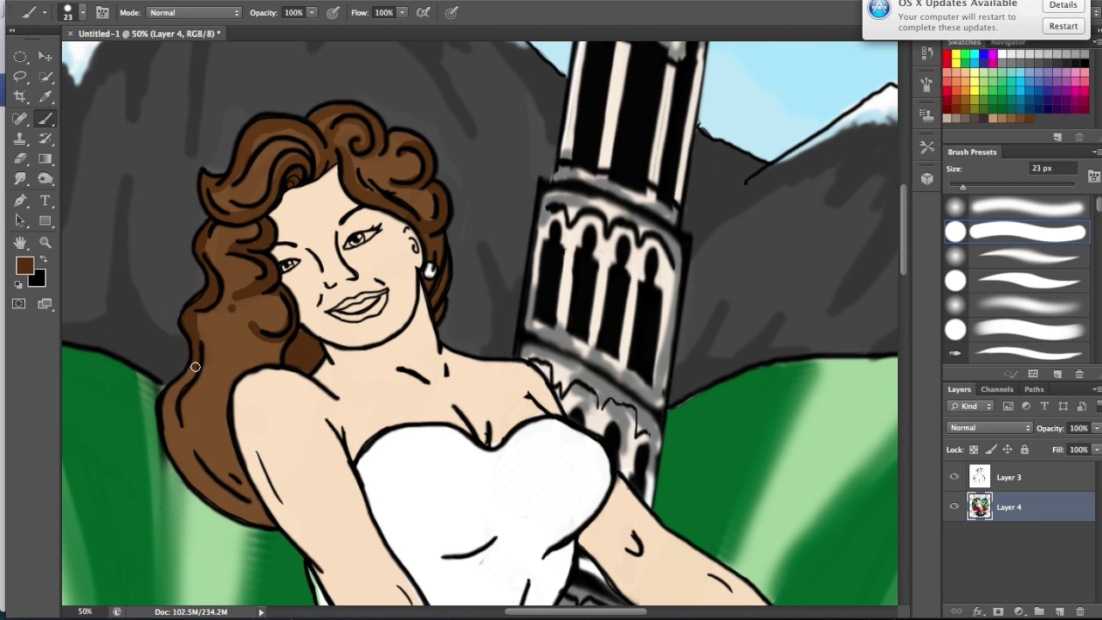
pyautogui.scroll(-5, 195, 367)
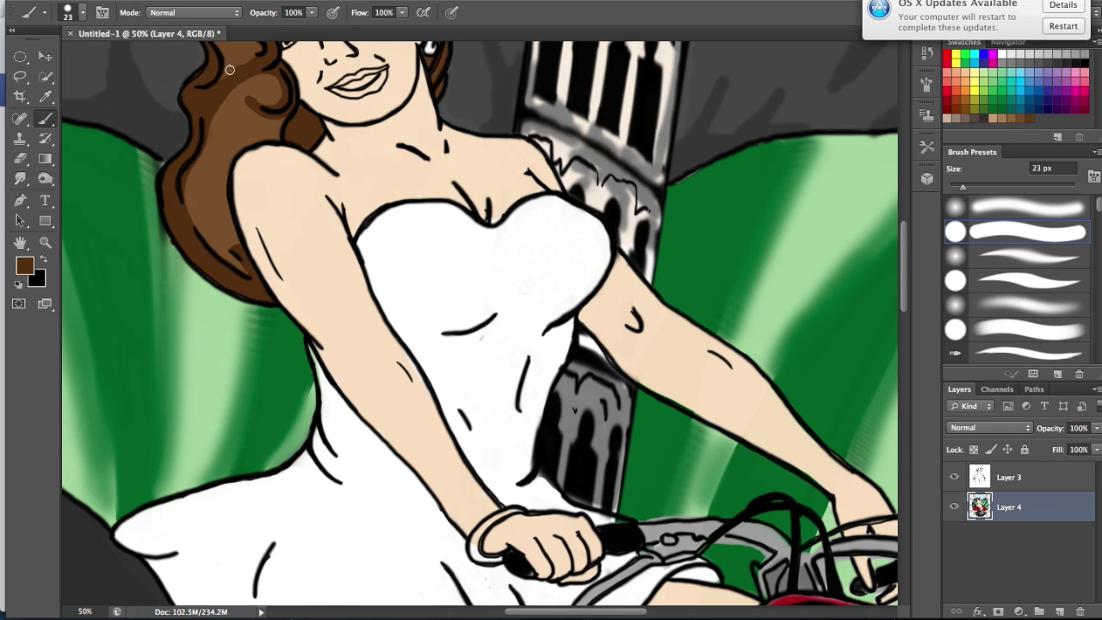
# Zoom in close on her lips and sample the hair's brown colour.
pyautogui.scroll(5, 195, 157)
pyautogui.keyDown('ctrl'); pyautogui.click(348, 312); pyautogui.keyUp('ctrl')
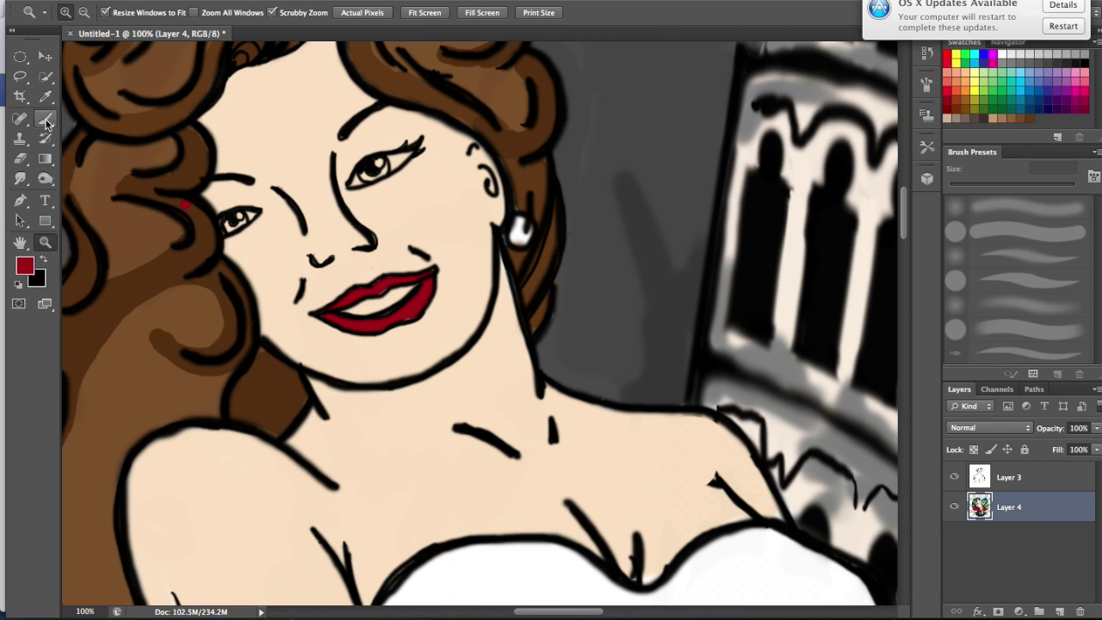
pyautogui.keyDown('alt'); pyautogui.click(183, 151); pyautogui.keyUp('alt')
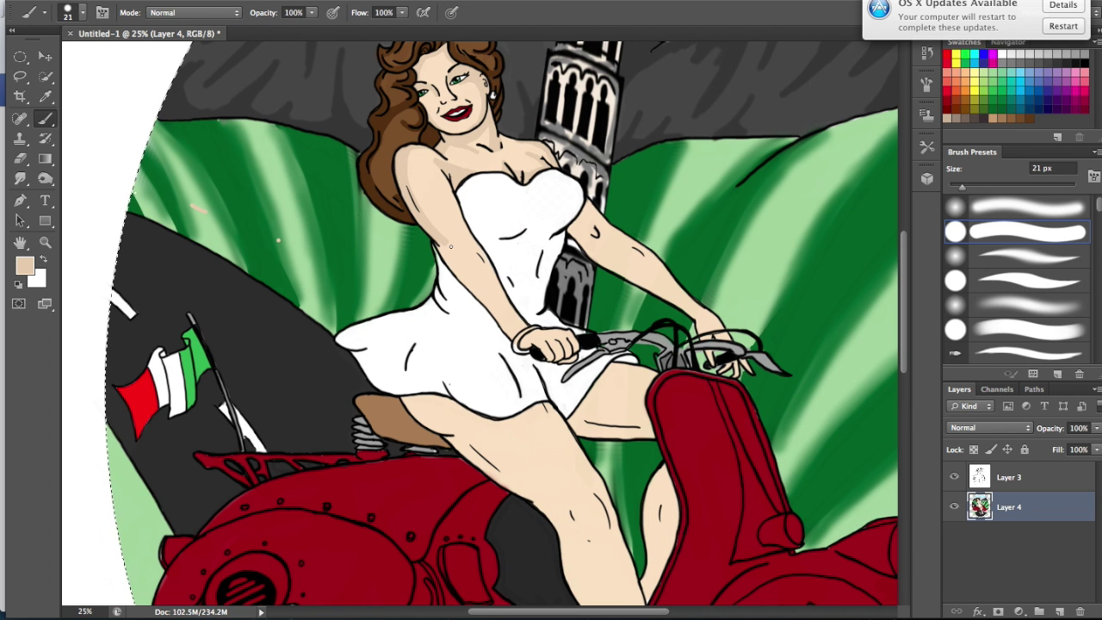
# Shade her inner arm, forearm and upper thigh with darker beige.
pyautogui.moveTo(451, 247); pyautogui.dragTo(551, 349)
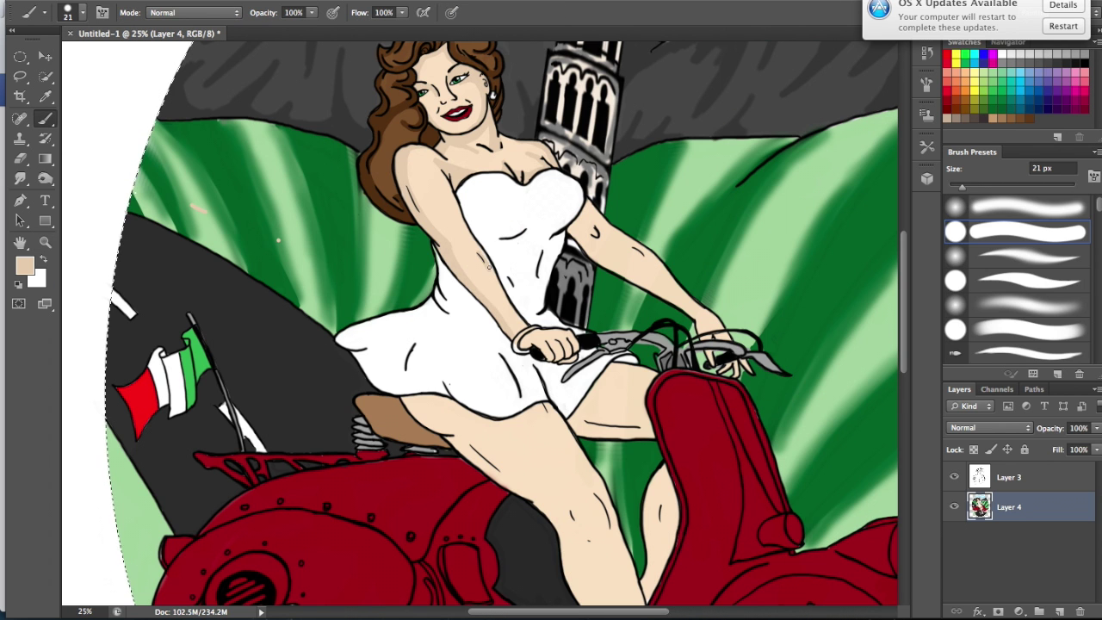
pyautogui.moveTo(578, 214)
pyautogui.mouseDown()
pyautogui.moveTo(702, 332)
pyautogui.moveTo(728, 339)
pyautogui.mouseUp()
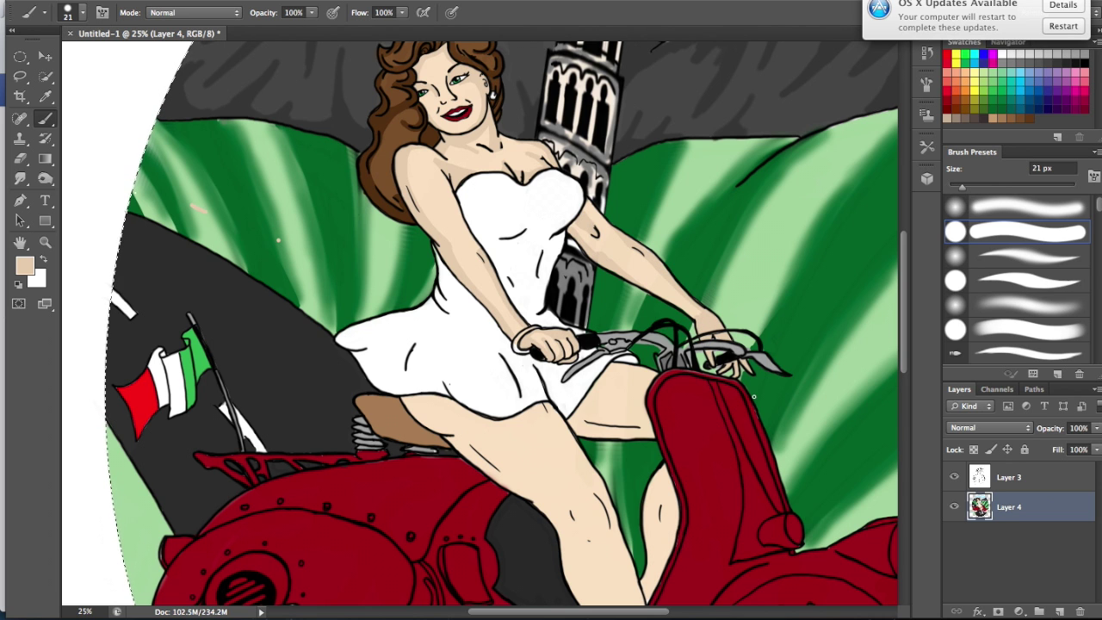
pyautogui.moveTo(405, 400); pyautogui.dragTo(467, 410)
# Shade her knees, shin and the back of her calf with darker beige.
pyautogui.scroll(-5, 907, 312)
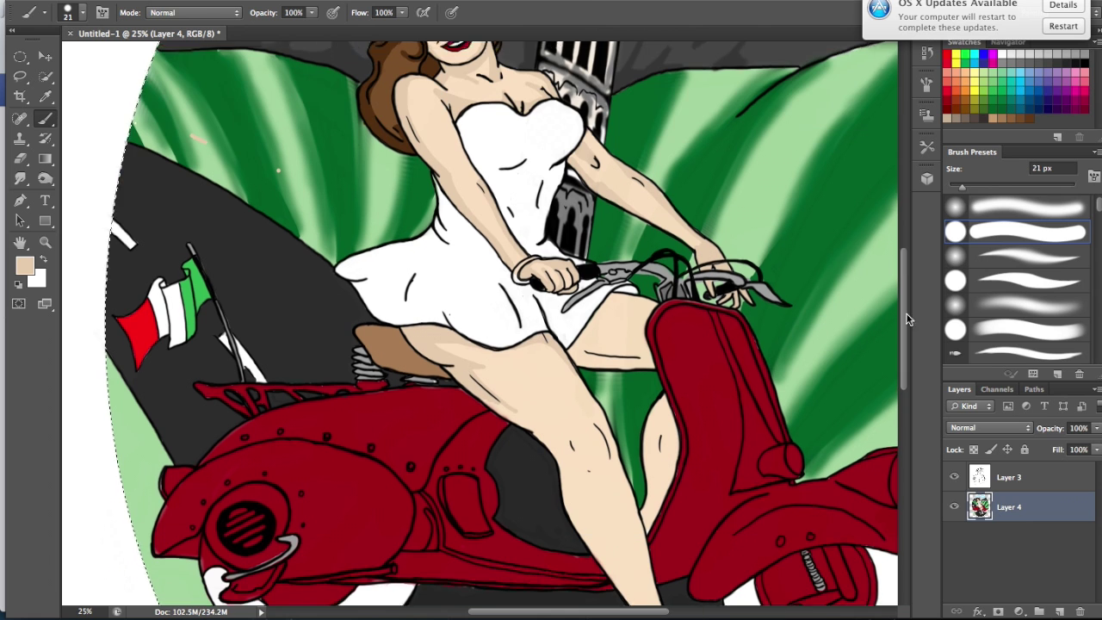
pyautogui.moveTo(603, 353); pyautogui.dragTo(559, 431)
pyautogui.moveTo(491, 398); pyautogui.dragTo(548, 441)
pyautogui.scroll(-10, 577, 297)
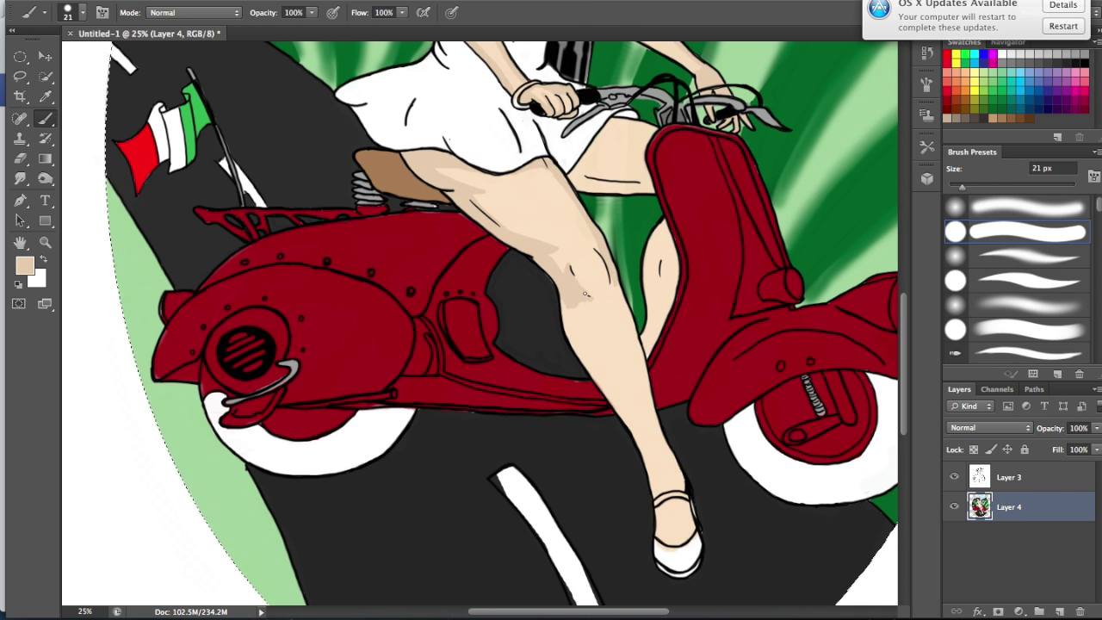
pyautogui.moveTo(577, 297); pyautogui.dragTo(647, 459)
pyautogui.press('x')
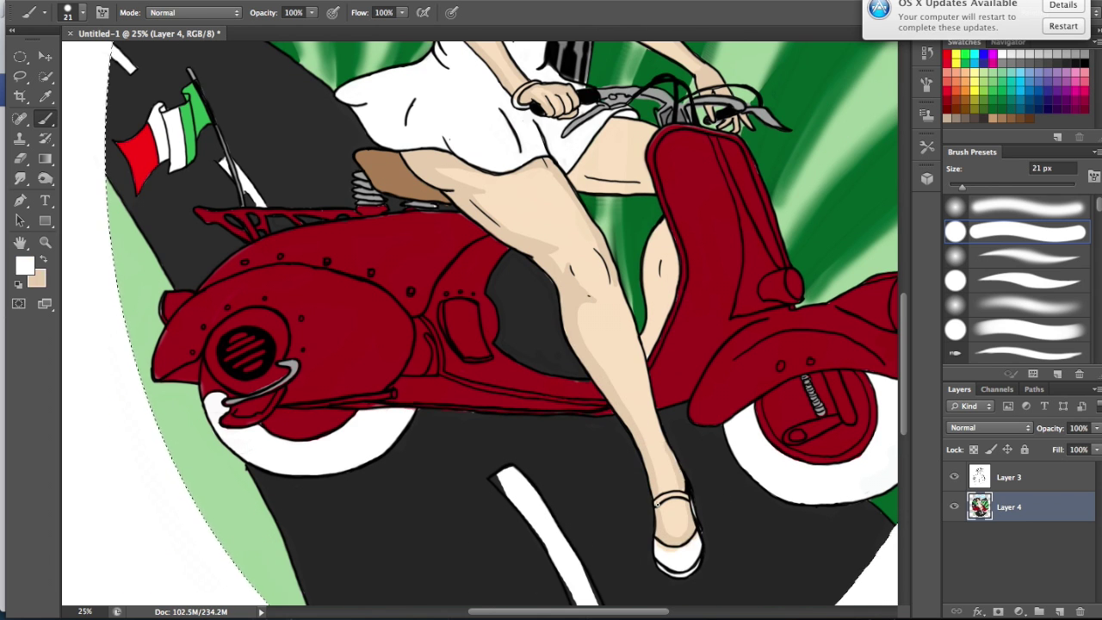
pyautogui.press('x')
pyautogui.moveTo(660, 294); pyautogui.dragTo(646, 356)
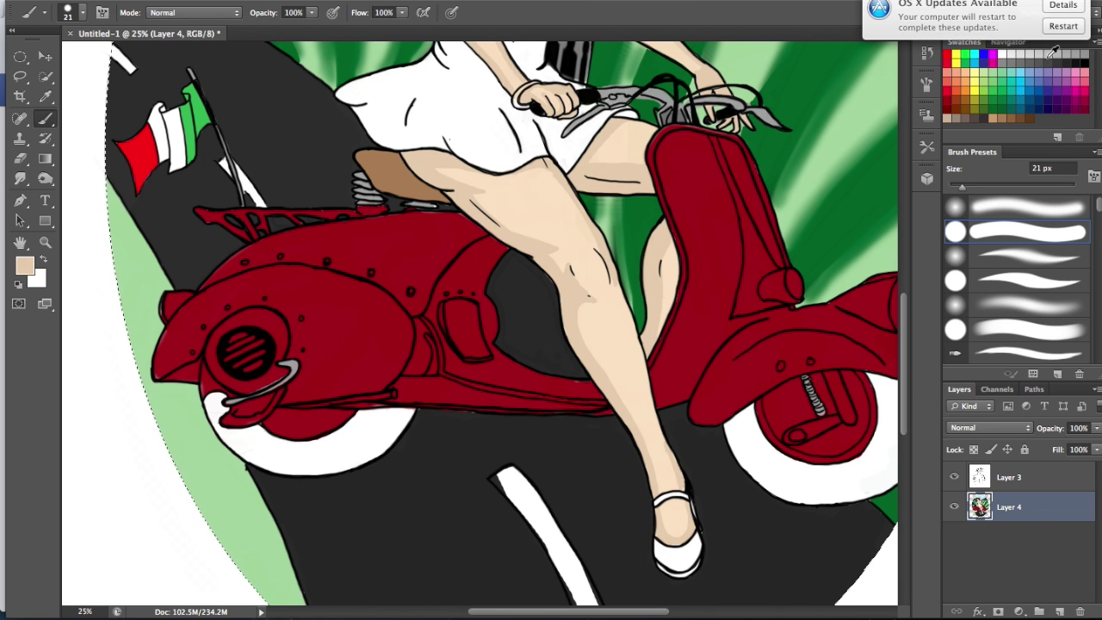
pyautogui.scroll(5, 500, 327)
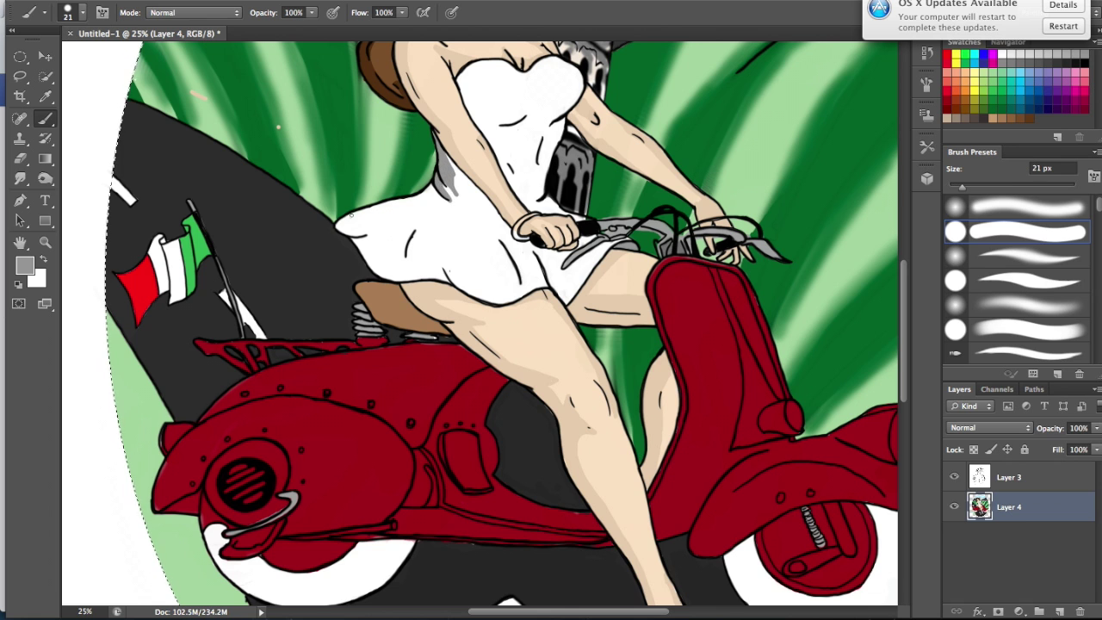
# Shade the white dress grey and extend the dark line under the chest.
pyautogui.moveTo(351, 213)
pyautogui.mouseDown()
pyautogui.moveTo(427, 276)
pyautogui.moveTo(487, 293)
pyautogui.moveTo(507, 242)
pyautogui.moveTo(536, 288)
pyautogui.mouseUp()
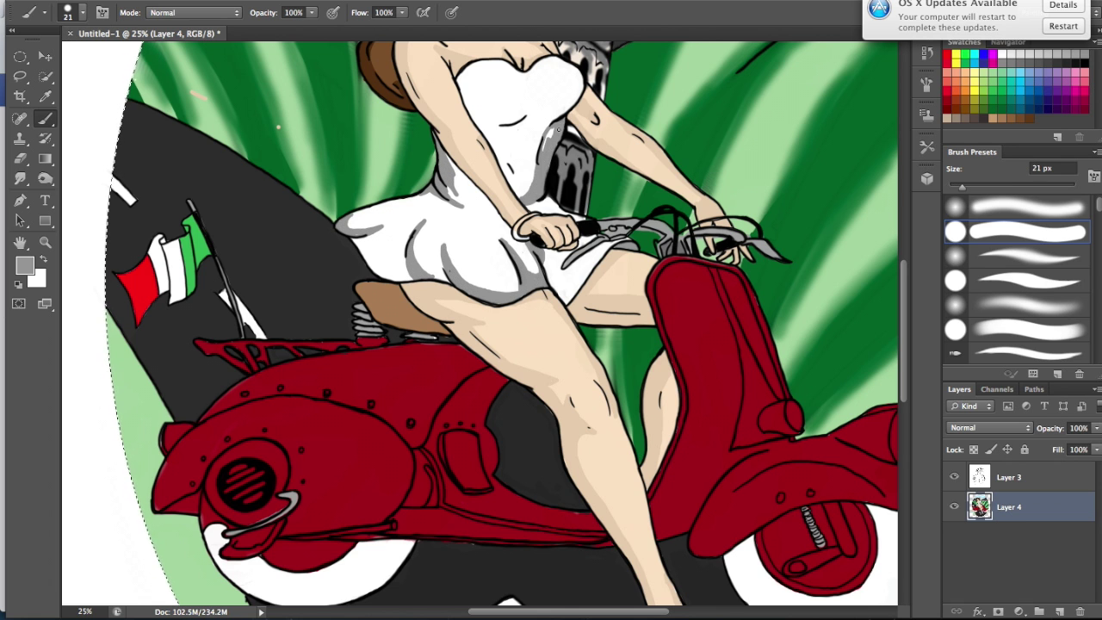
pyautogui.moveTo(527, 118); pyautogui.dragTo(487, 126)
pyautogui.scroll(3, 513, 164)
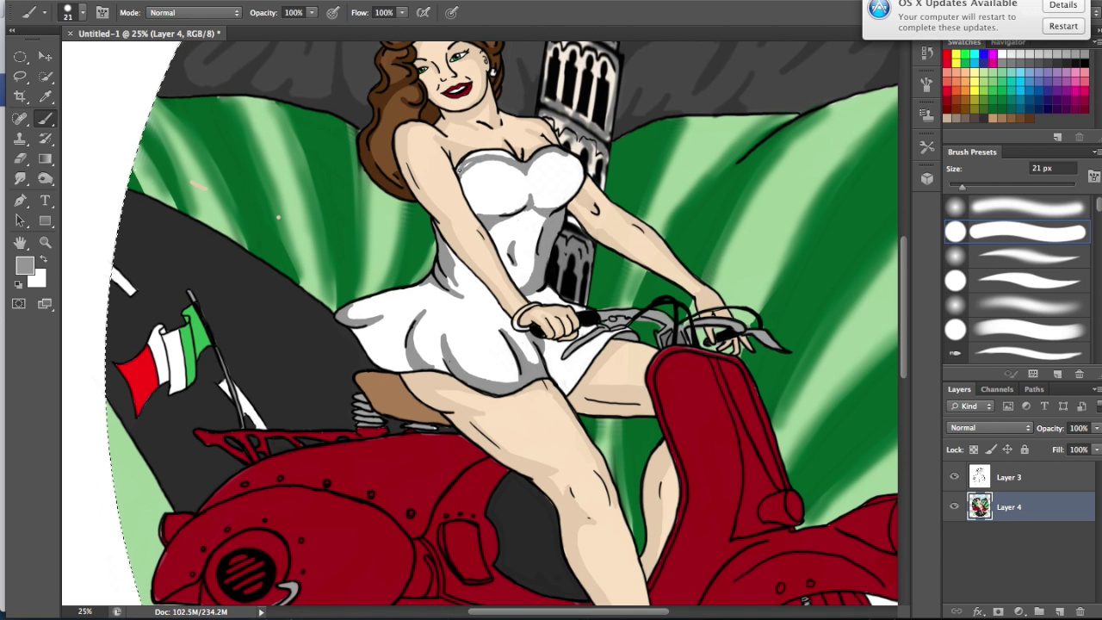
# Sample green, seat brown and headlight white, and paint white highlights on the grille vents.
pyautogui.keyDown('alt'); pyautogui.click(266, 172); pyautogui.keyUp('alt')
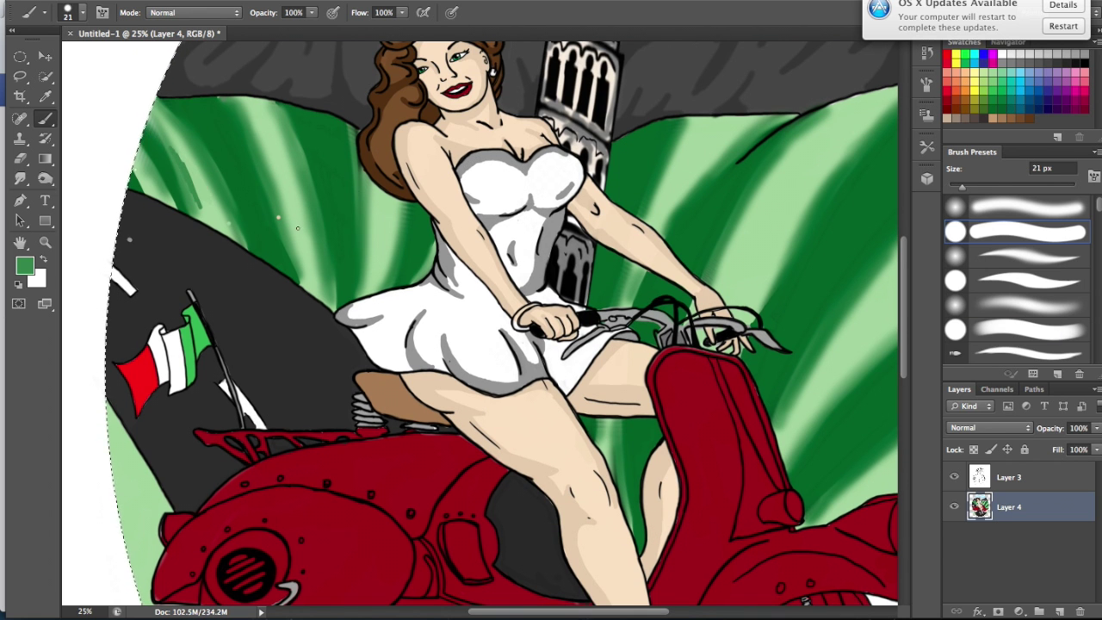
pyautogui.hotkey('ctrl', '+')
pyautogui.keyDown('alt'); pyautogui.click(441, 252); pyautogui.keyUp('alt')
pyautogui.hotkey('ctrl', '0')
pyautogui.hotkey('ctrl', '+')
pyautogui.hotkey('ctrl', '+')
pyautogui.hotkey('ctrl', '+')
pyautogui.keyDown('alt'); pyautogui.click(419, 338); pyautogui.keyUp('alt')
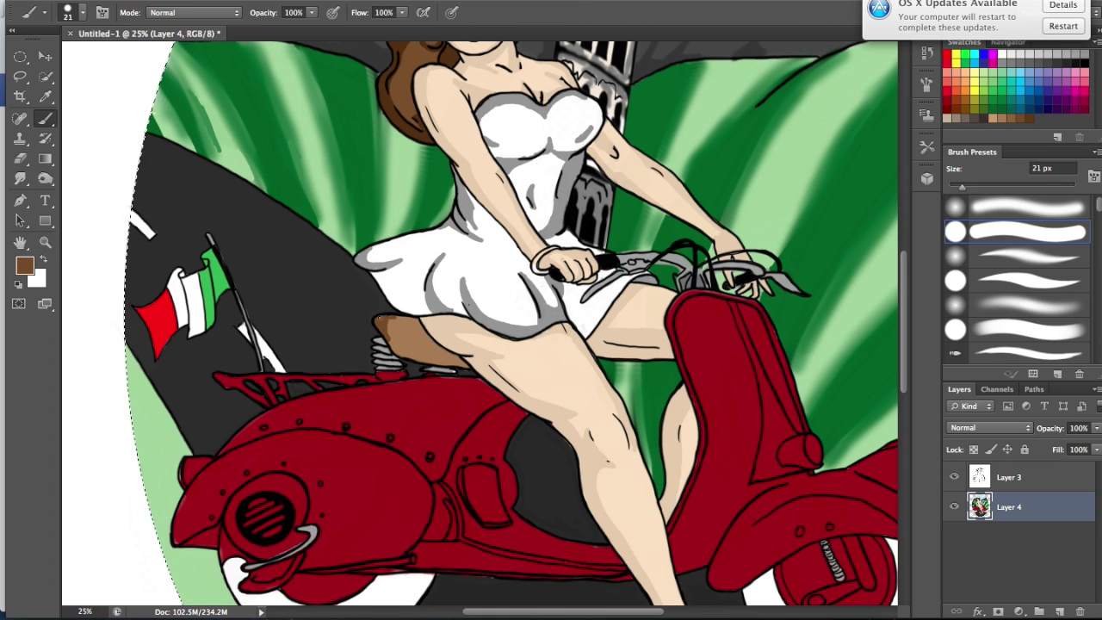
pyautogui.scroll(-3, 380, 343)
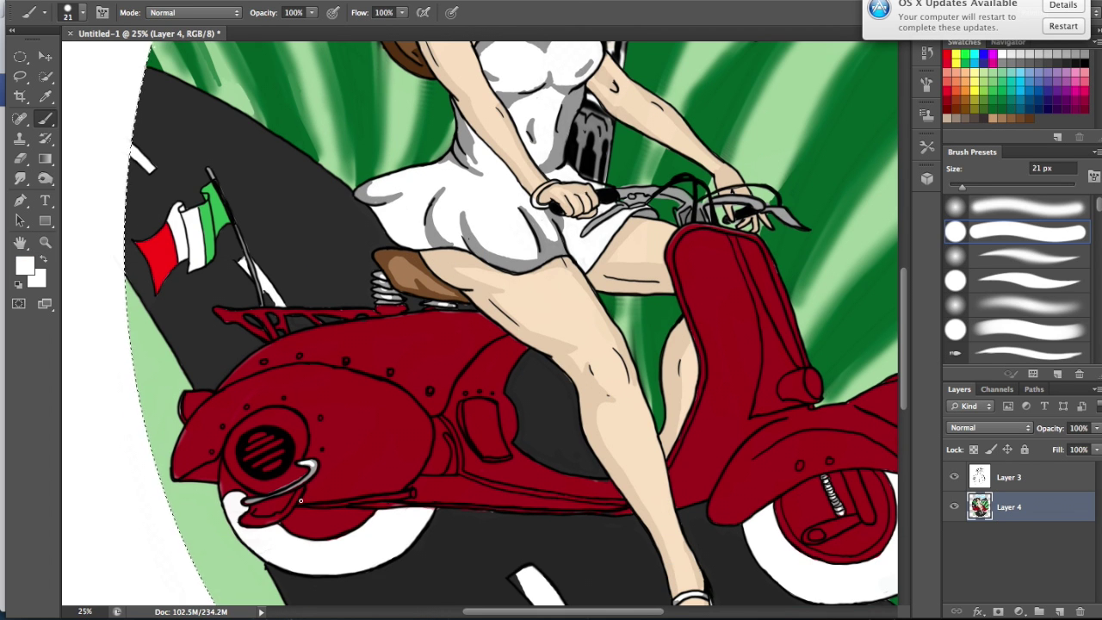
pyautogui.keyDown('alt'); pyautogui.click(258, 441); pyautogui.keyUp('alt')
pyautogui.scroll(3, 814, 383)
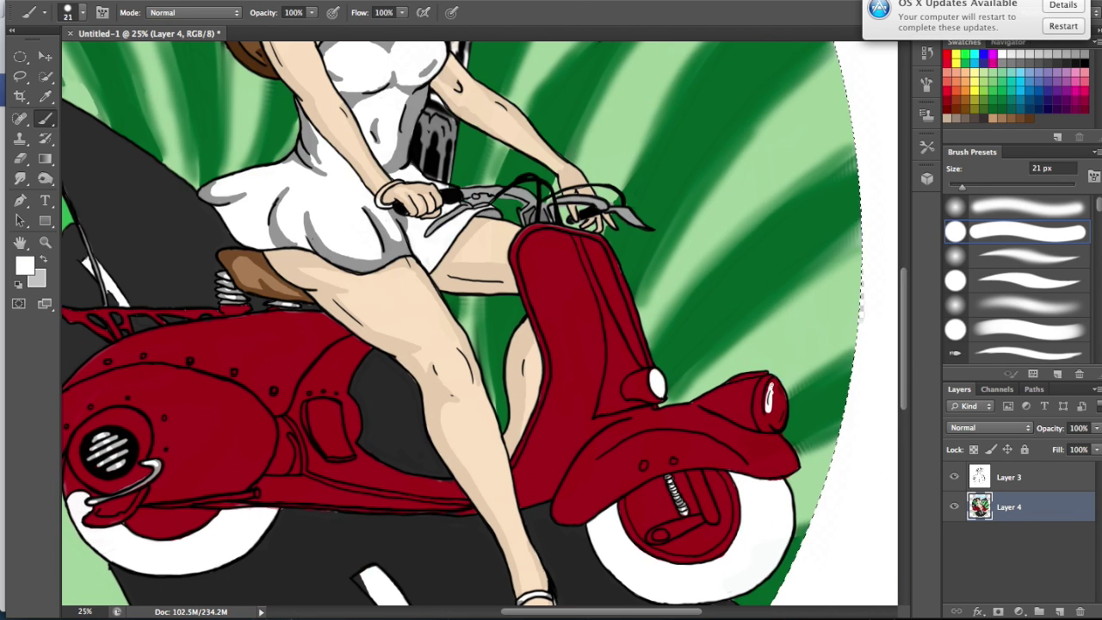
# Zoom in on the flag and add darker green shading, undoing one stray stroke.
pyautogui.press('z')
pyautogui.hotkey('ctrl', '+')
pyautogui.click(993, 94)
pyautogui.hotkey('ctrl', '+')
pyautogui.press('b')
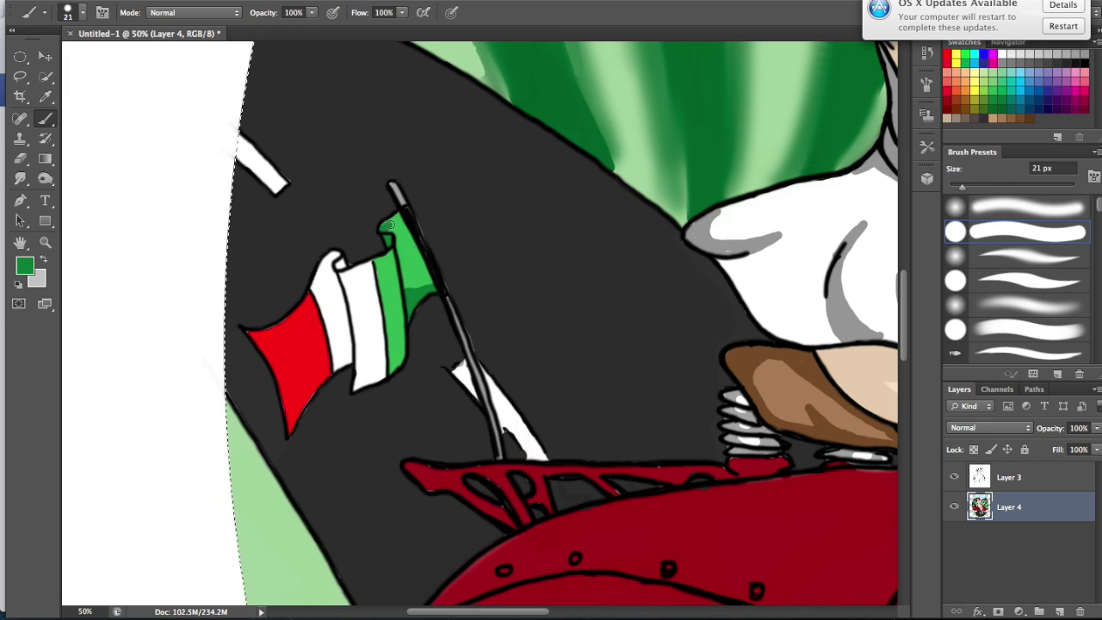
pyautogui.hotkey('ctrl', 'alt', 'z')
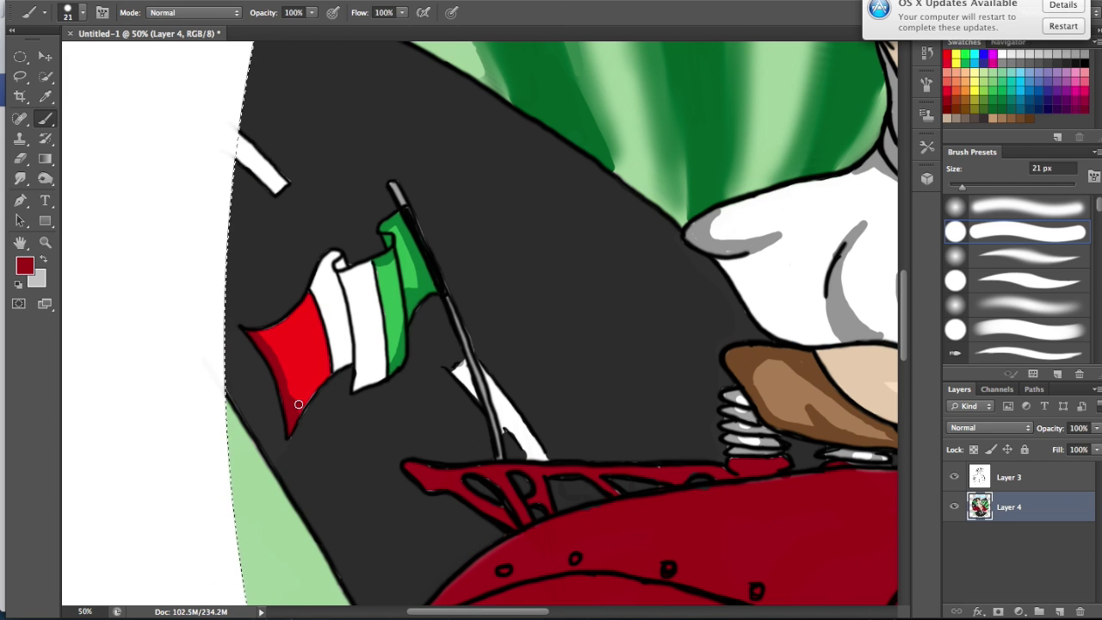
pyautogui.press('i')
# Zoom back out to the whole oval and sample the scooter's dark red.
pyautogui.click(561, 283)
pyautogui.press('x')
pyautogui.press('z')
pyautogui.hotkey('ctrl', '-')
pyautogui.hotkey('ctrl', '-')
pyautogui.hotkey('ctrl', '-')
pyautogui.click(241, 413)
pyautogui.press('b')
pyautogui.keyDown('alt'); pyautogui.click(520, 308); pyautogui.keyUp('alt')
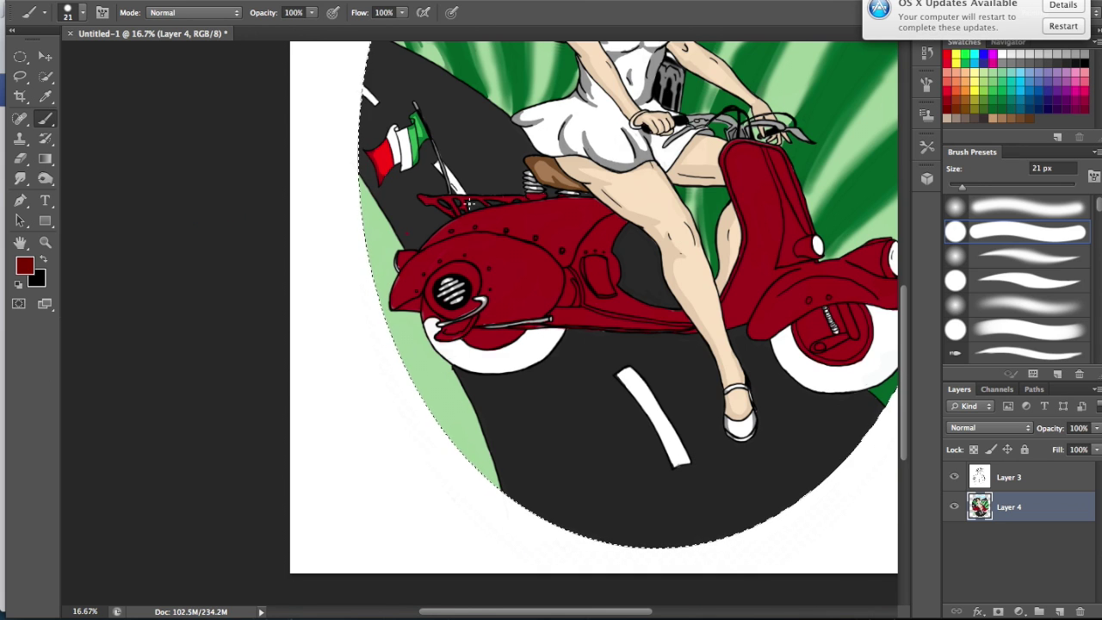
# Set a 29 px brush and shade the scooter's front edge dark red.
pyautogui.hotkey('ctrl', '+')
pyautogui.click(83, 12)
pyautogui.write('29')
pyautogui.press('Return')
pyautogui.moveTo(314, 274); pyautogui.dragTo(352, 295)
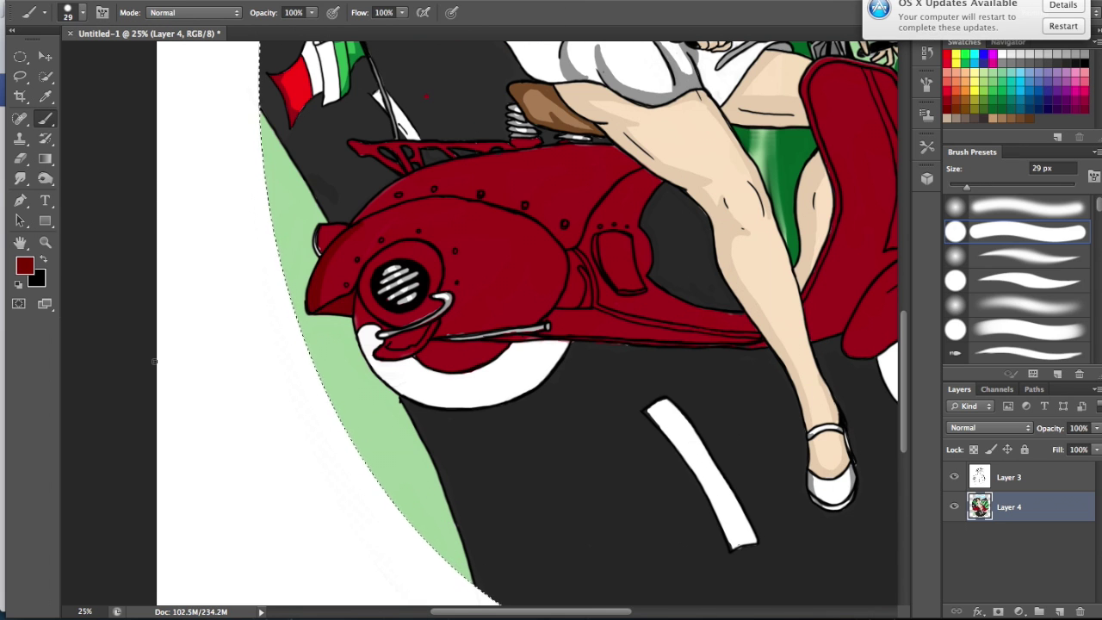
pyautogui.hscroll(5, 575, 301)
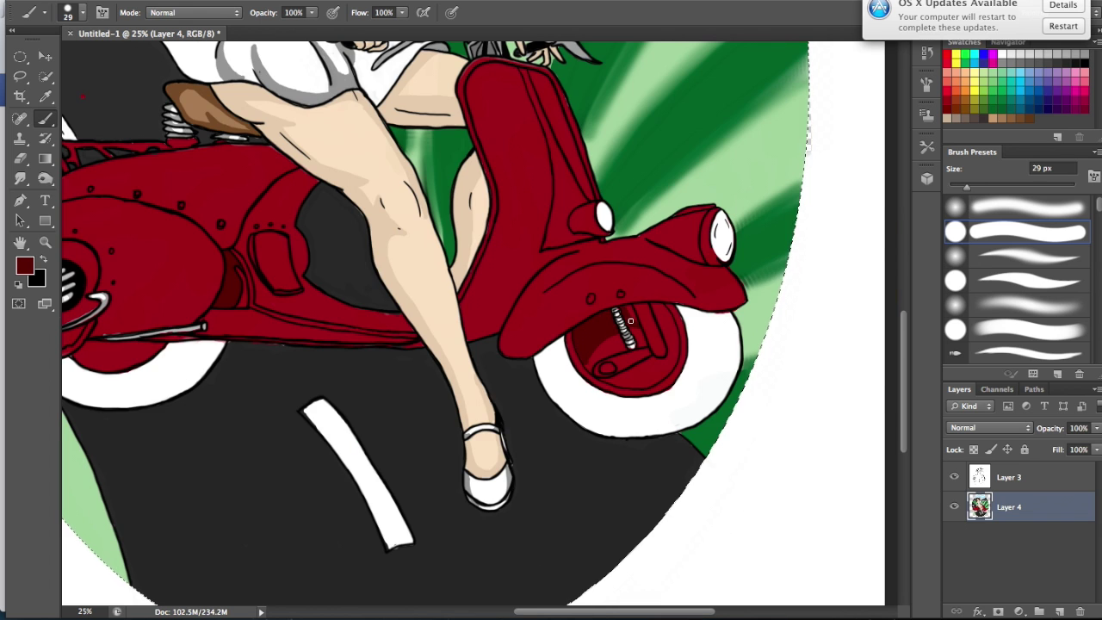
pyautogui.hscroll(-2, 293, 347)
# With a soft round brush, shade the scooter body dark red and start grey on the rear tyre.
pyautogui.press('.')
pyautogui.press('.')
pyautogui.press('.')
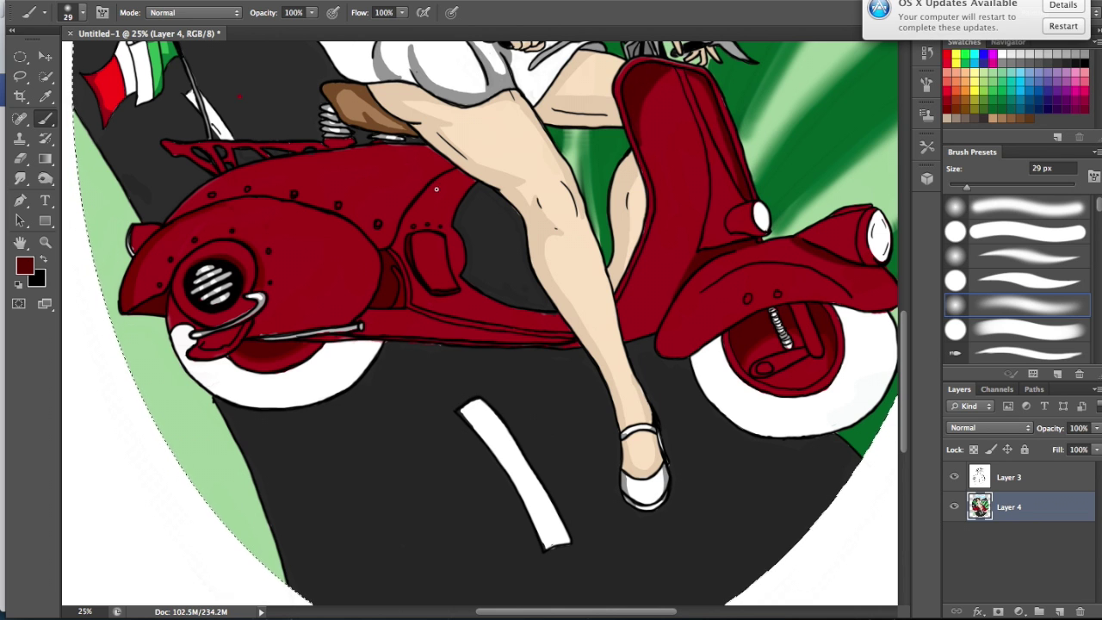
pyautogui.moveTo(436, 183); pyautogui.dragTo(453, 200)
pyautogui.moveTo(507, 315); pyautogui.dragTo(522, 318)
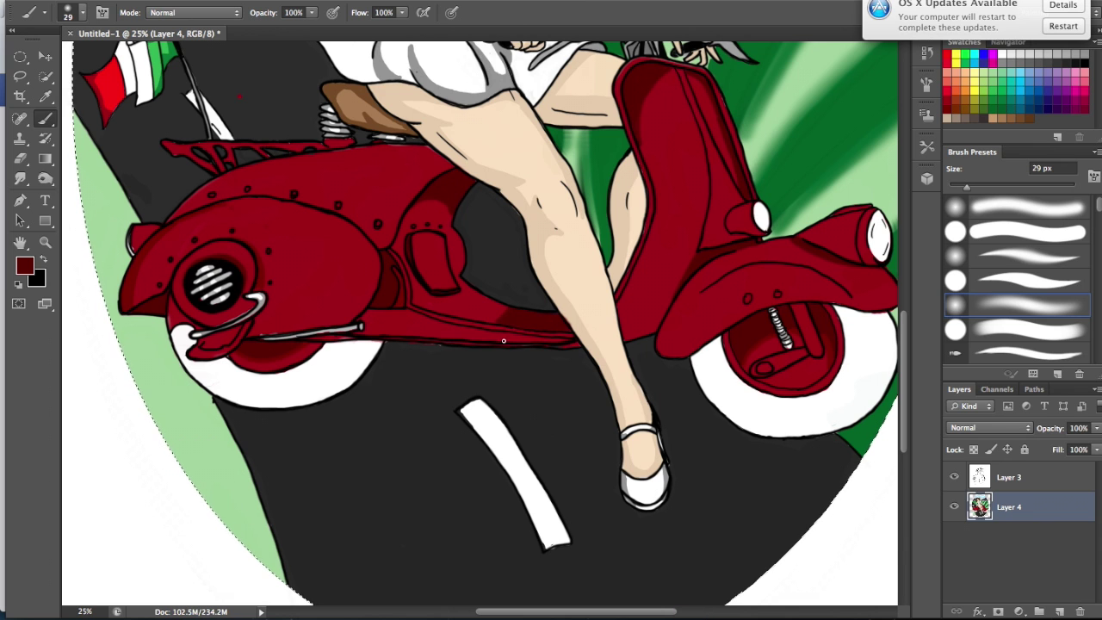
pyautogui.moveTo(322, 155); pyautogui.dragTo(216, 176)
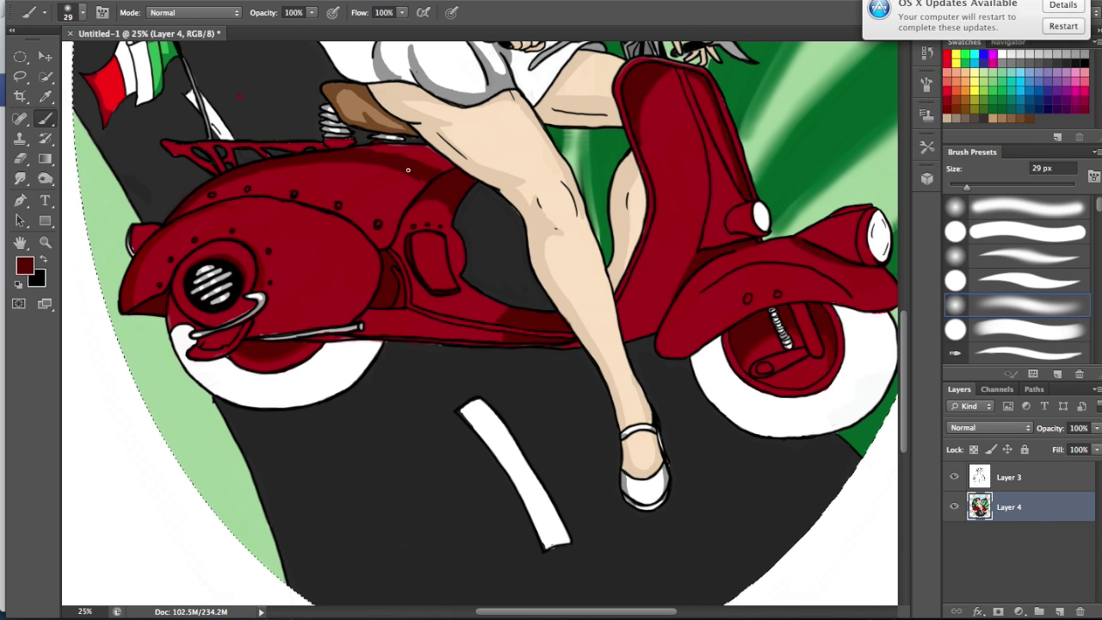
pyautogui.moveTo(362, 159); pyautogui.dragTo(428, 169)
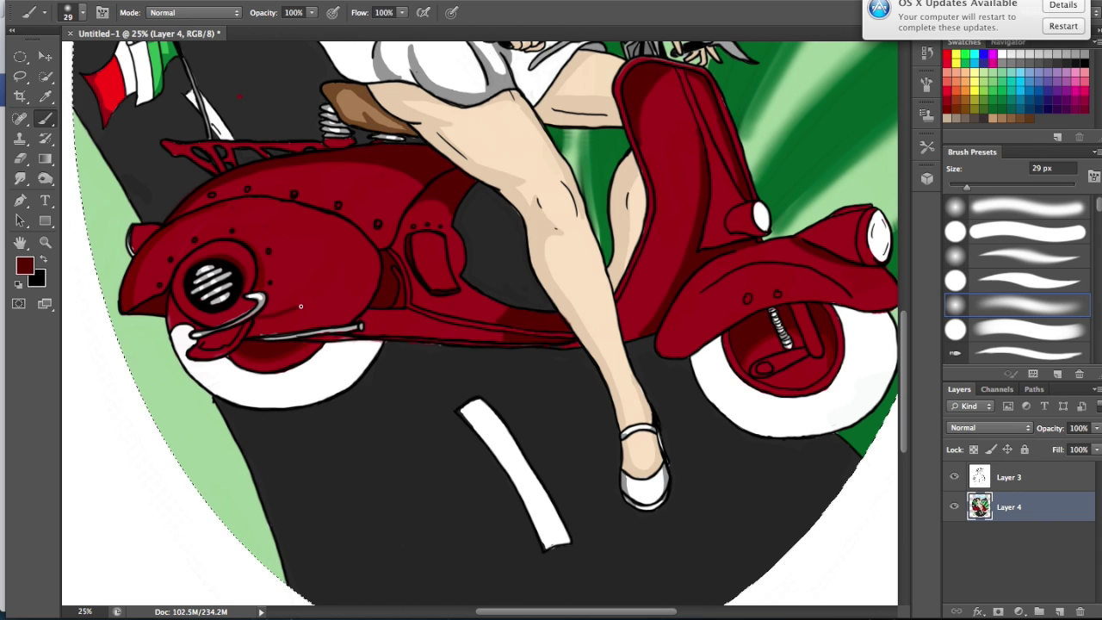
pyautogui.moveTo(366, 239); pyautogui.dragTo(347, 300)
pyautogui.moveTo(268, 332); pyautogui.dragTo(270, 324)
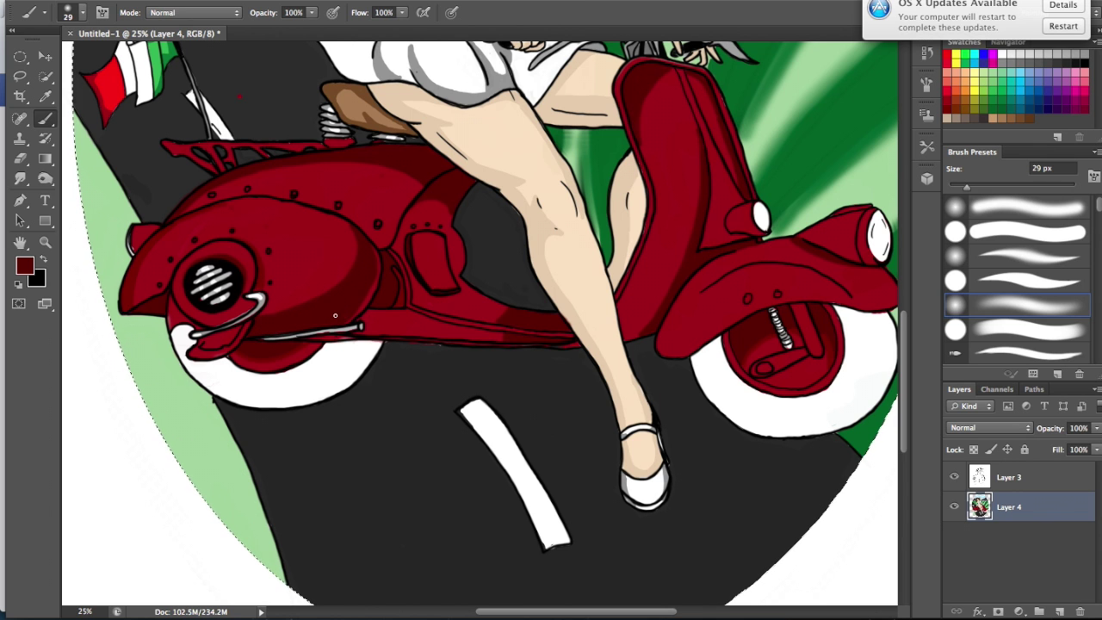
pyautogui.keyDown('alt'); pyautogui.click(740, 426); pyautogui.keyUp('alt')
pyautogui.moveTo(740, 426); pyautogui.dragTo(719, 350)
# Shade the edges of the front and rear tyres with light grey.
pyautogui.hscroll(3, 834, 307)
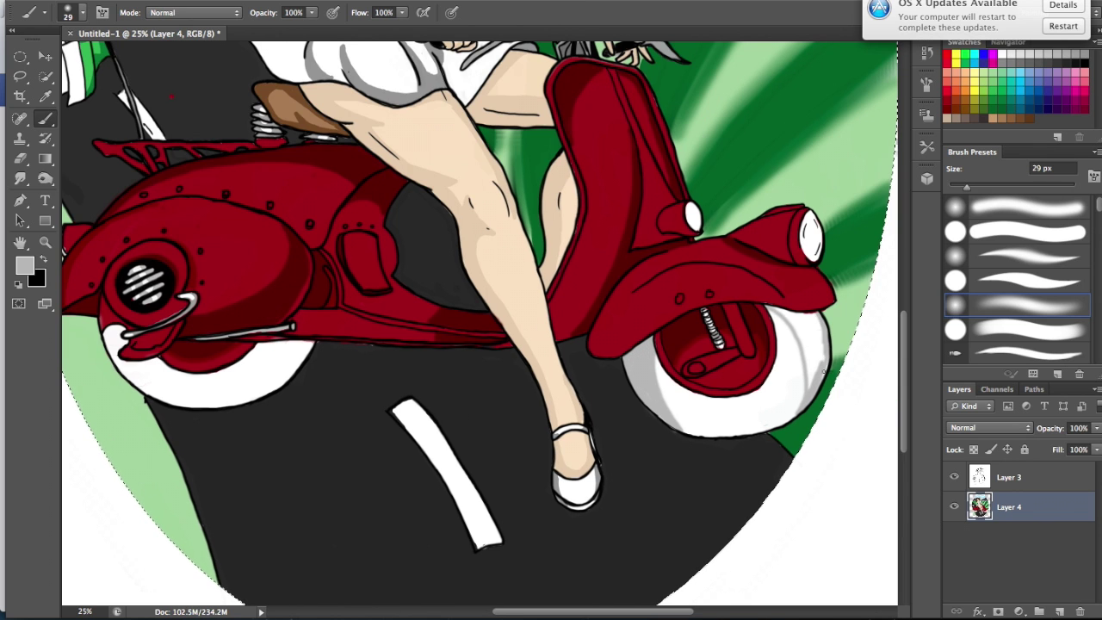
pyautogui.moveTo(805, 383); pyautogui.dragTo(821, 325)
pyautogui.moveTo(132, 379); pyautogui.dragTo(108, 332)
pyautogui.rightClick(172, 353)
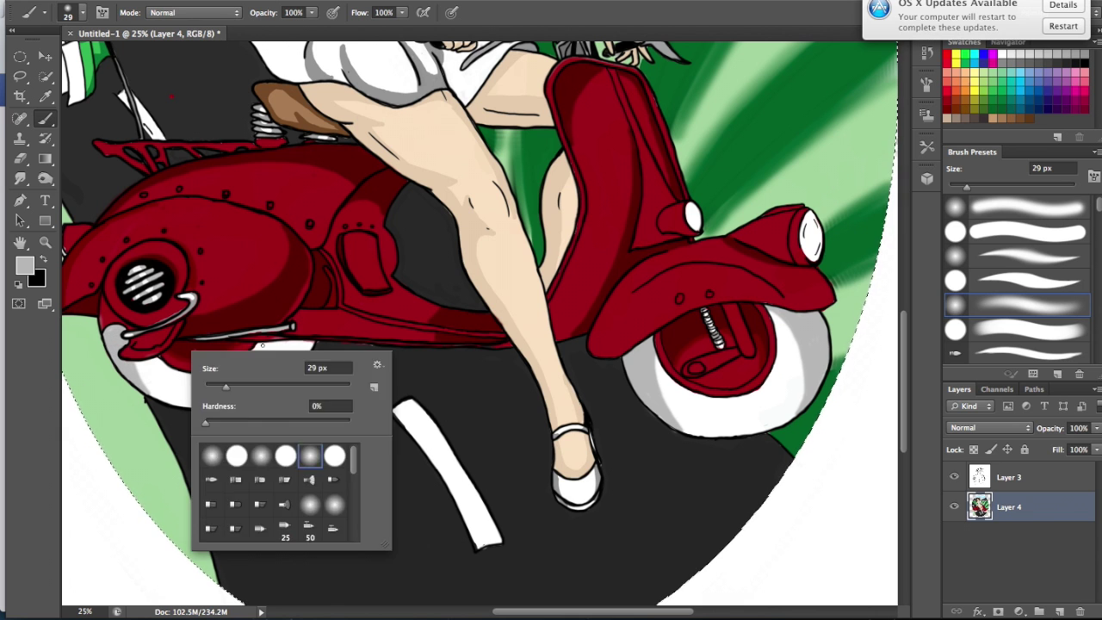
pyautogui.press('Escape')
pyautogui.moveTo(310, 345); pyautogui.dragTo(277, 389)
pyautogui.moveTo(682, 401); pyautogui.dragTo(784, 398)
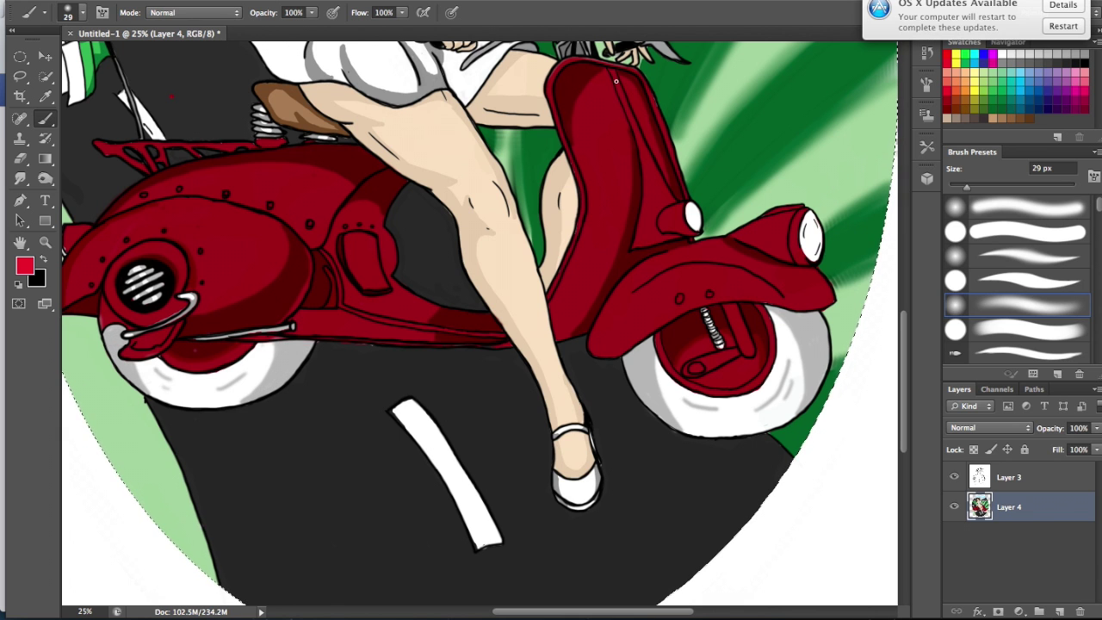
# Paint bright red highlights on the leg shield, rear fender, tail-light housing and body panels.
pyautogui.moveTo(616, 81); pyautogui.dragTo(663, 206)
pyautogui.moveTo(613, 322); pyautogui.dragTo(784, 295)
pyautogui.moveTo(751, 229); pyautogui.dragTo(787, 256)
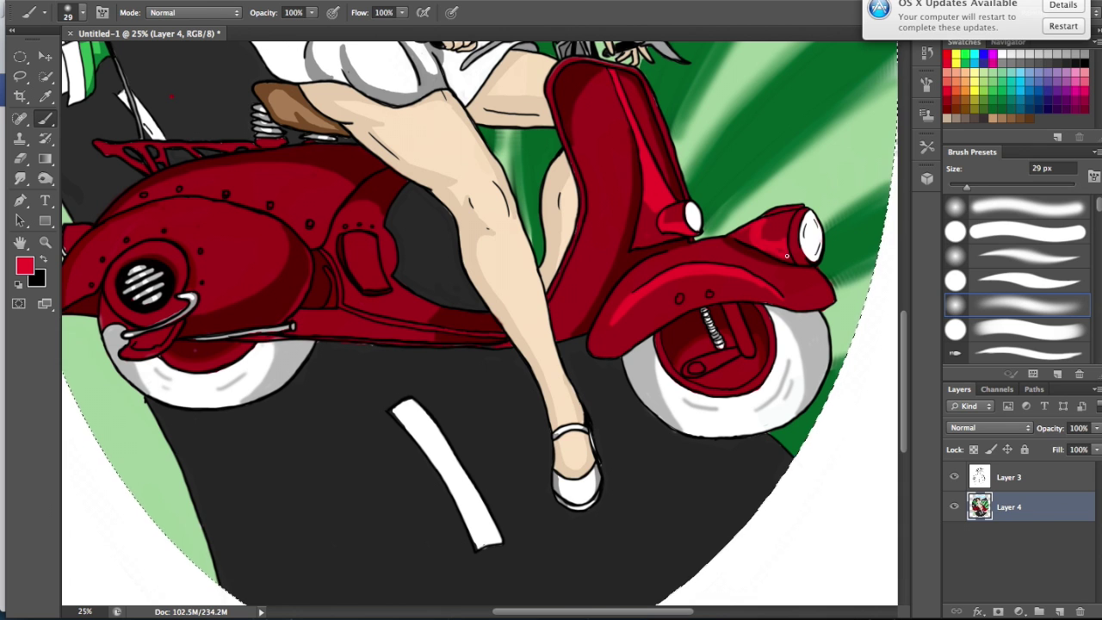
pyautogui.moveTo(801, 212); pyautogui.dragTo(792, 258)
pyautogui.moveTo(553, 62); pyautogui.dragTo(561, 131)
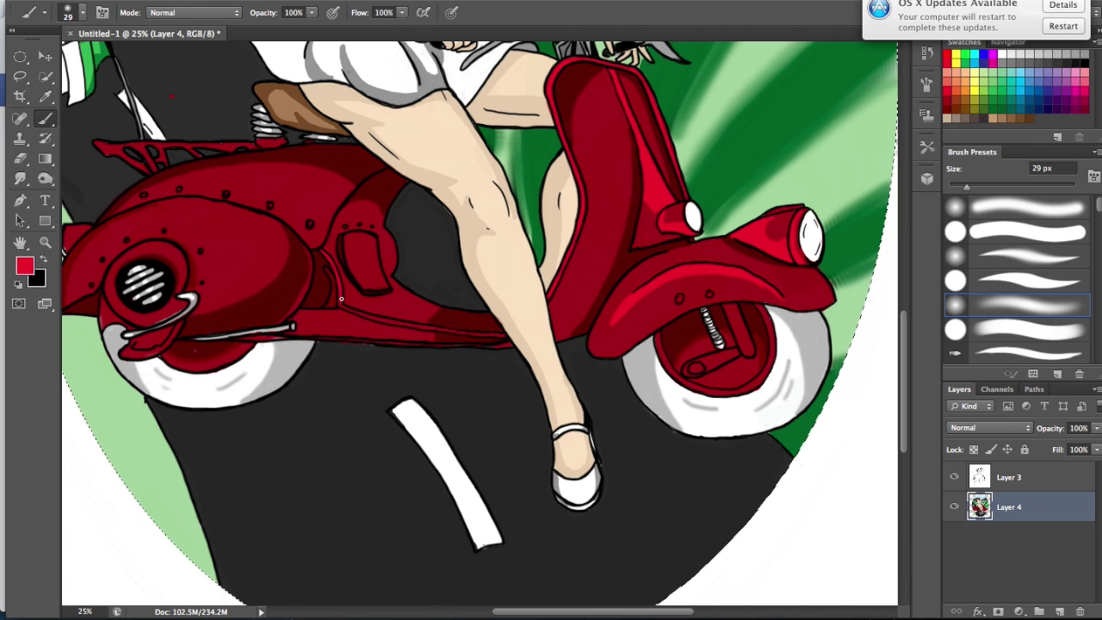
pyautogui.moveTo(332, 254); pyautogui.dragTo(504, 334)
pyautogui.moveTo(199, 296)
pyautogui.mouseDown()
pyautogui.moveTo(285, 211)
pyautogui.moveTo(259, 281)
pyautogui.mouseUp()
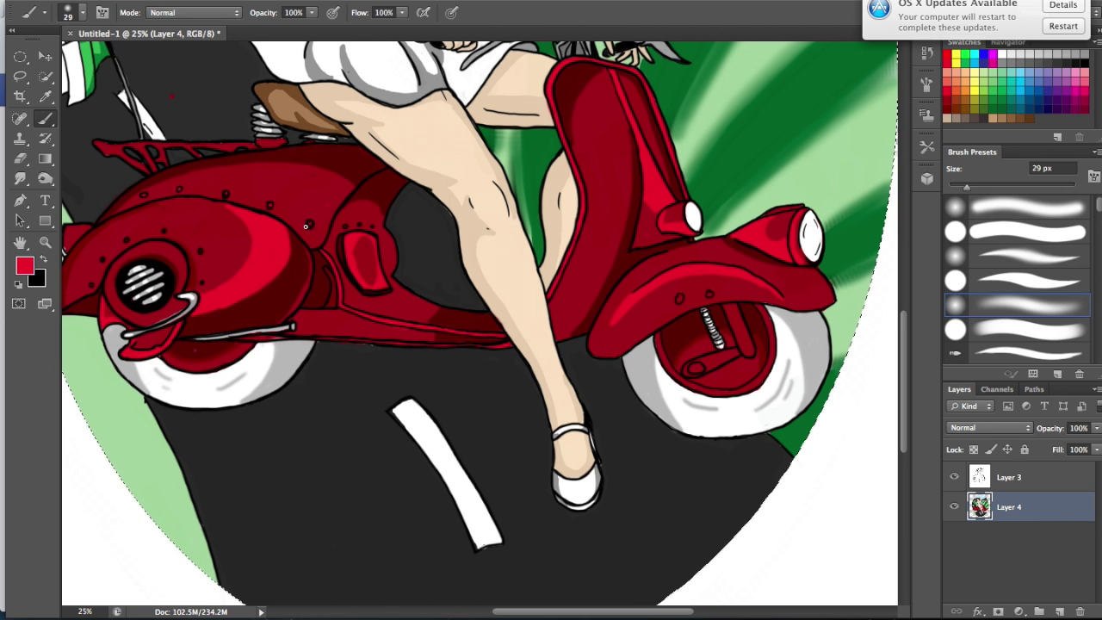
pyautogui.moveTo(221, 194); pyautogui.dragTo(349, 169)
pyautogui.moveTo(271, 202); pyautogui.dragTo(311, 172)
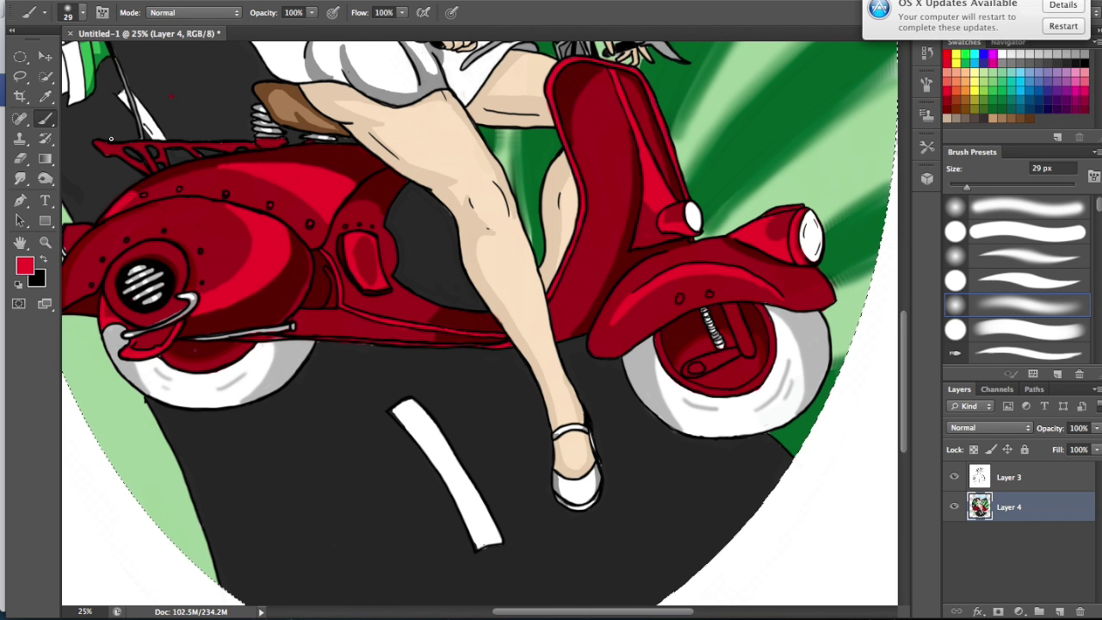